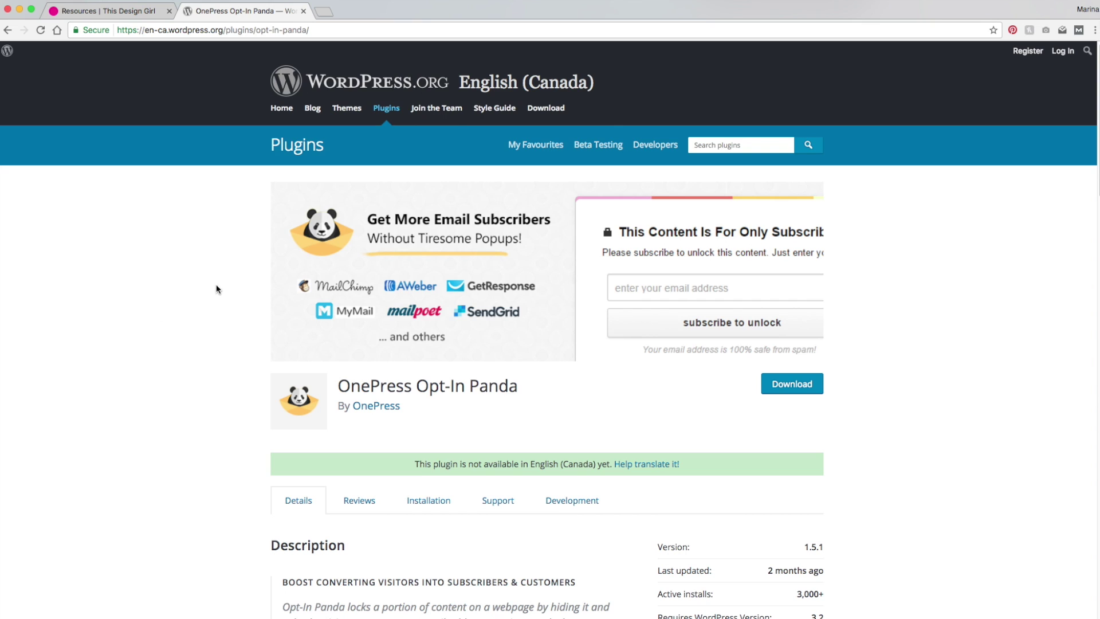
Step: Scroll the Opt-In Panda listing and select its supported mailing services, MailChimp through SG Autorepondeur
{"action": "scroll", "coordinate": [216, 441], "scroll_direction": "up", "scroll_amount": 1}
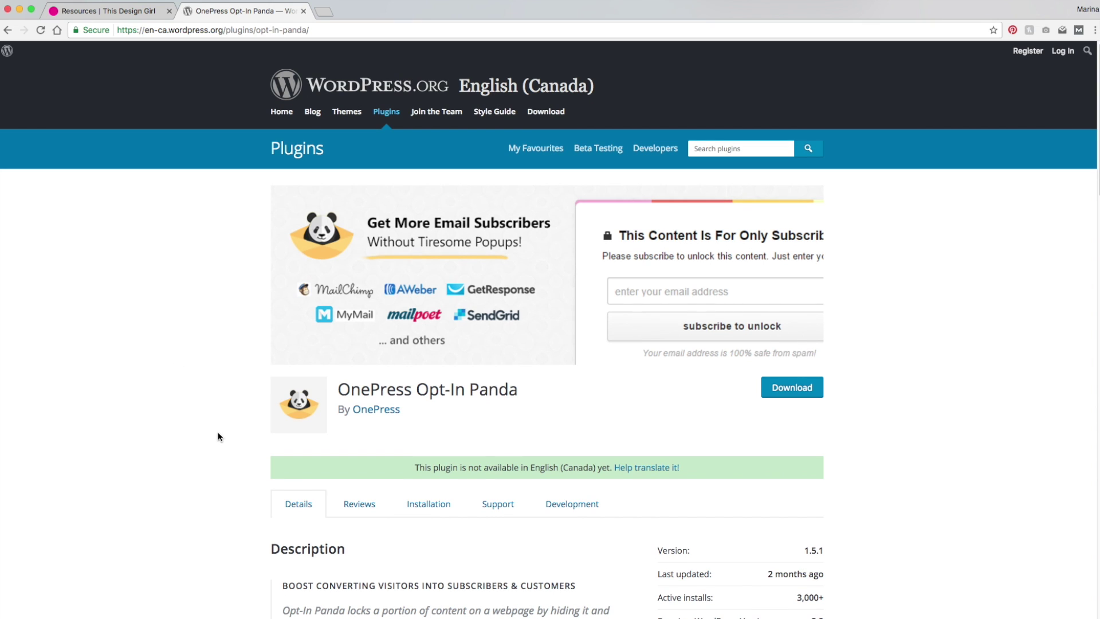
{"action": "scroll", "coordinate": [226, 407], "scroll_direction": "down", "scroll_amount": 2}
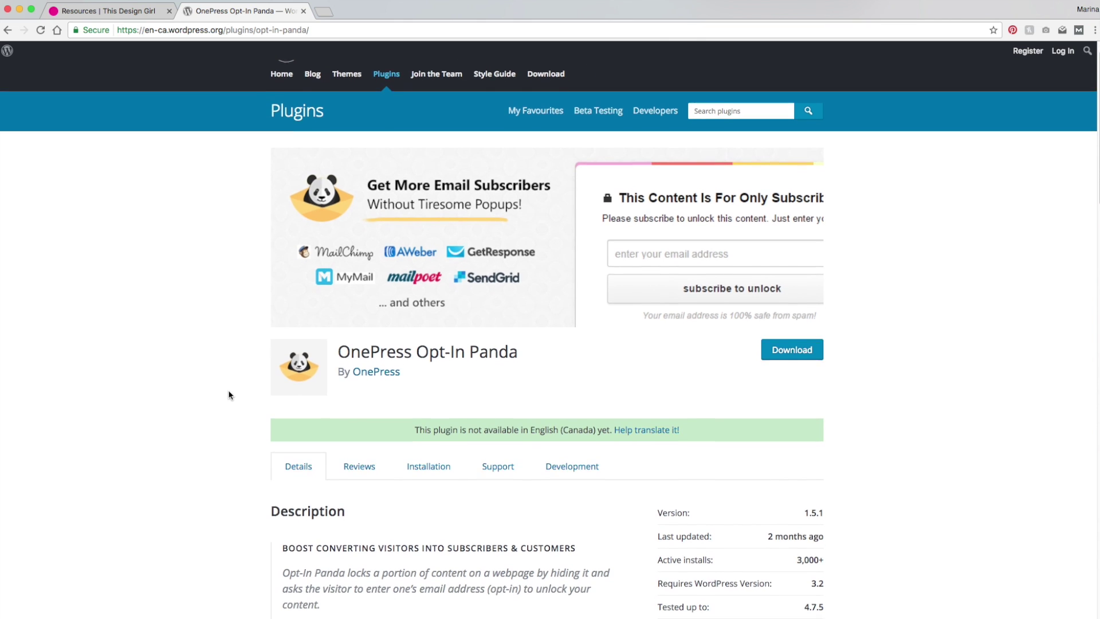
{"action": "scroll", "coordinate": [229, 394], "scroll_direction": "down", "scroll_amount": 5}
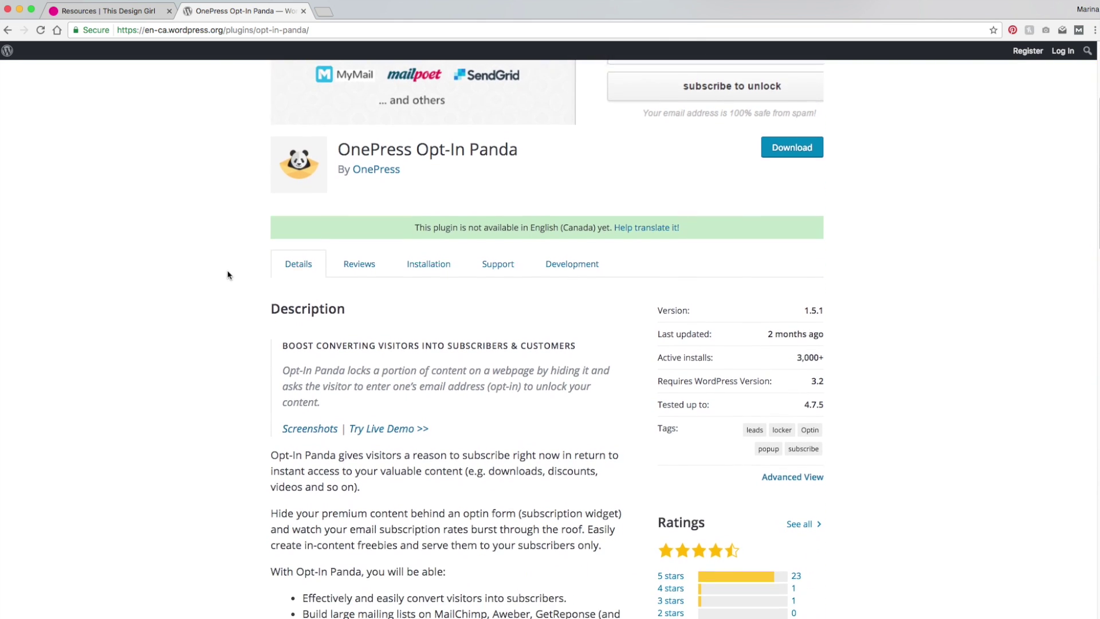
{"action": "scroll", "coordinate": [228, 275], "scroll_direction": "down", "scroll_amount": 7}
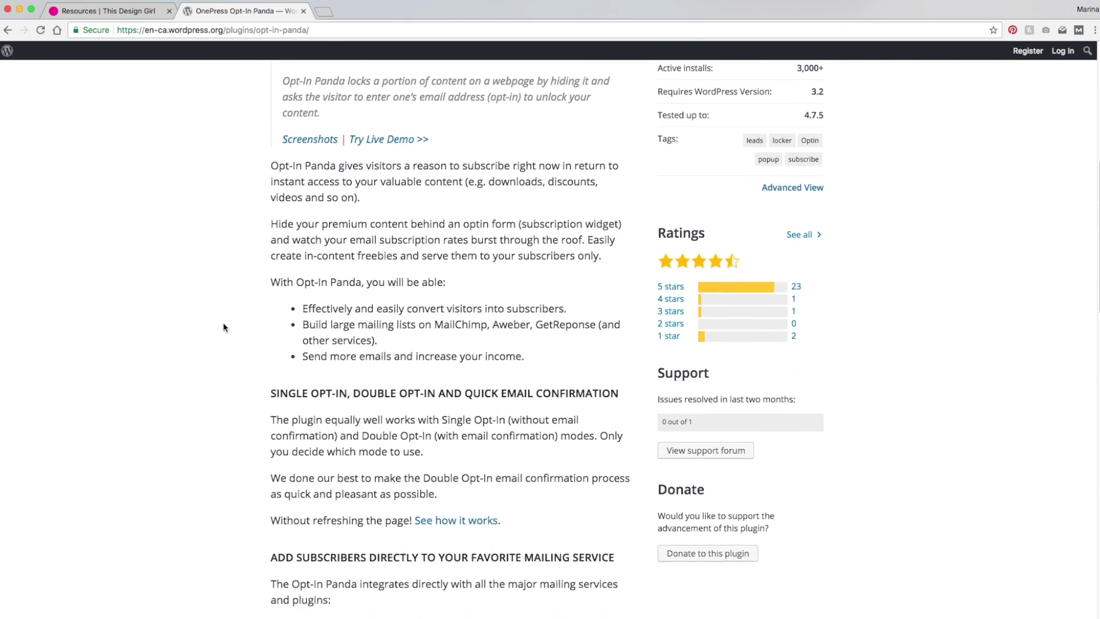
{"action": "scroll", "coordinate": [223, 327], "scroll_direction": "down", "scroll_amount": 6}
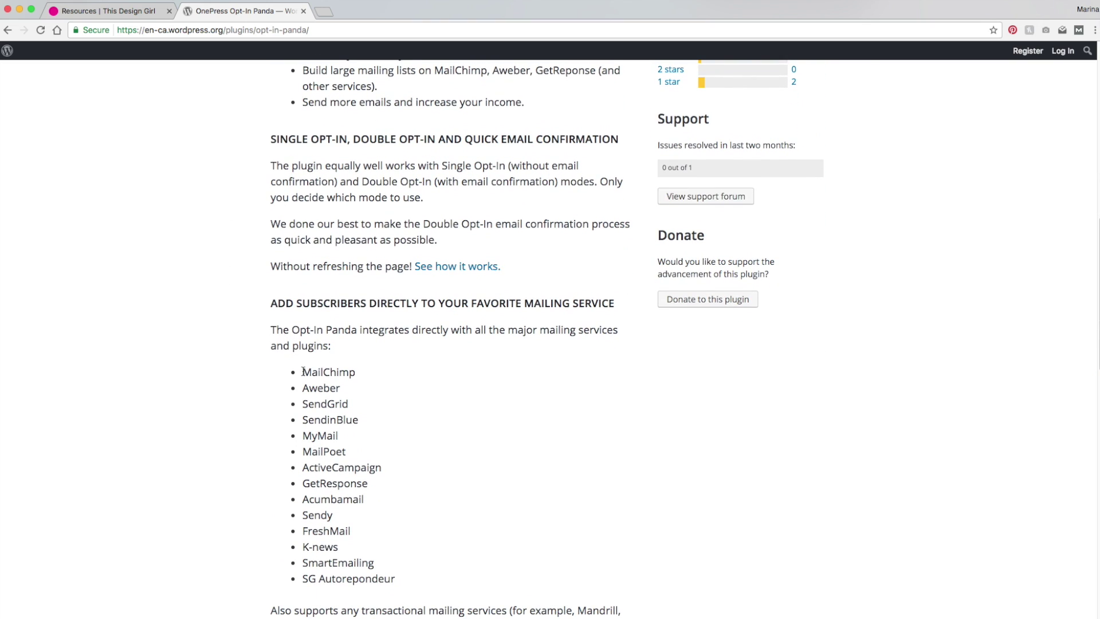
{"action": "left_click_drag", "start_coordinate": [303, 371], "coordinate": [396, 579]}
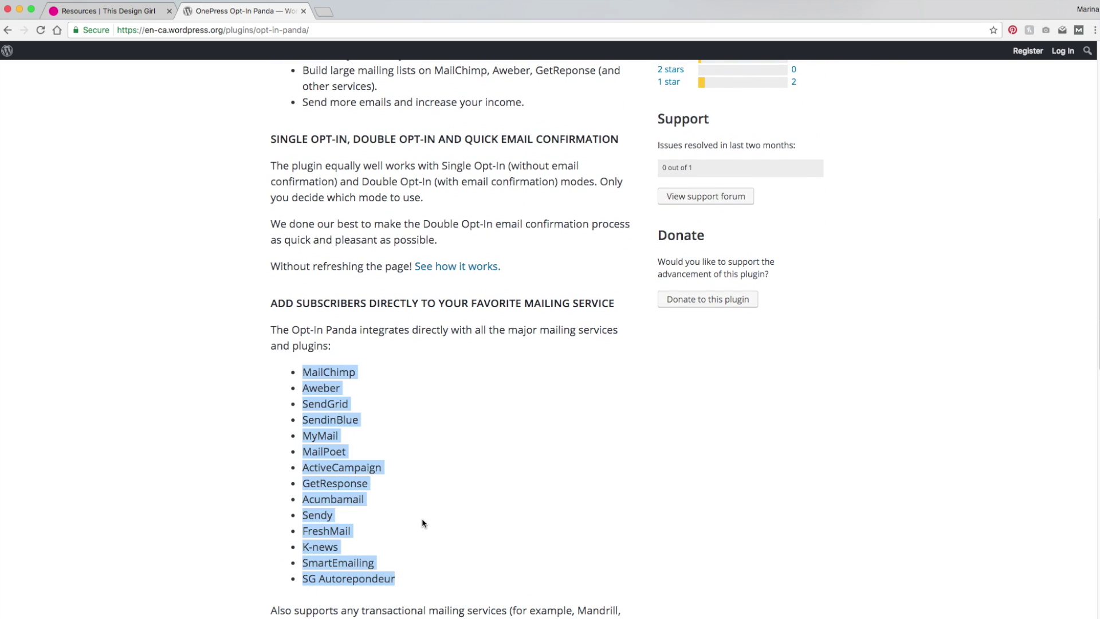
{"action": "scroll", "coordinate": [417, 509], "scroll_direction": "down", "scroll_amount": 4}
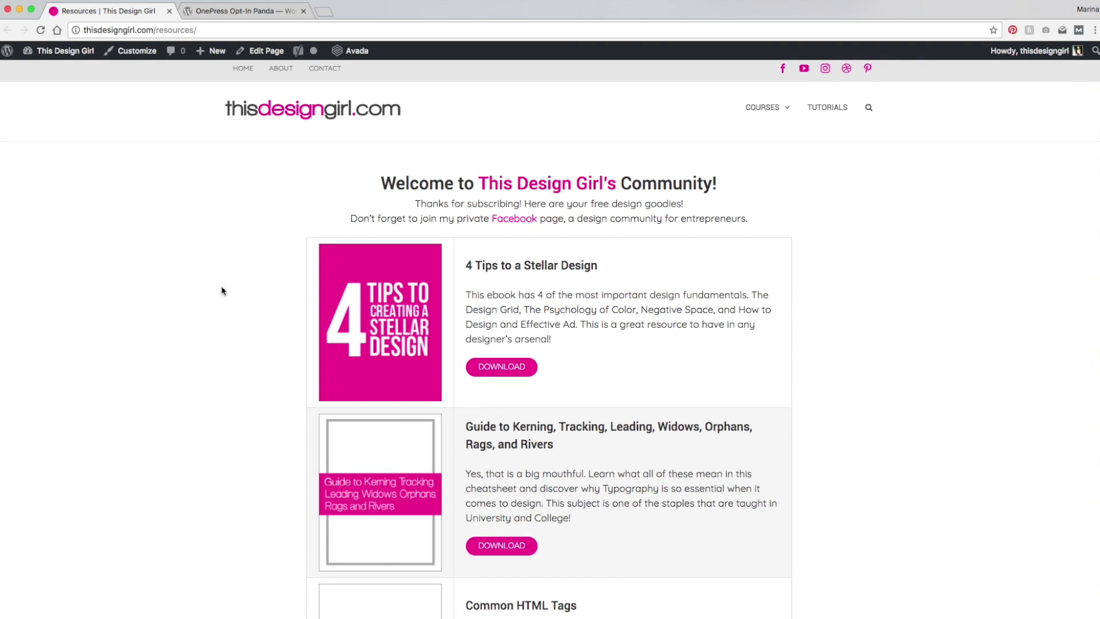
Step: Scroll up and down through the Resources page's free design downloads
{"action": "scroll", "coordinate": [222, 285], "scroll_direction": "down", "scroll_amount": 2}
{"action": "scroll", "coordinate": [224, 297], "scroll_direction": "up", "scroll_amount": 3}
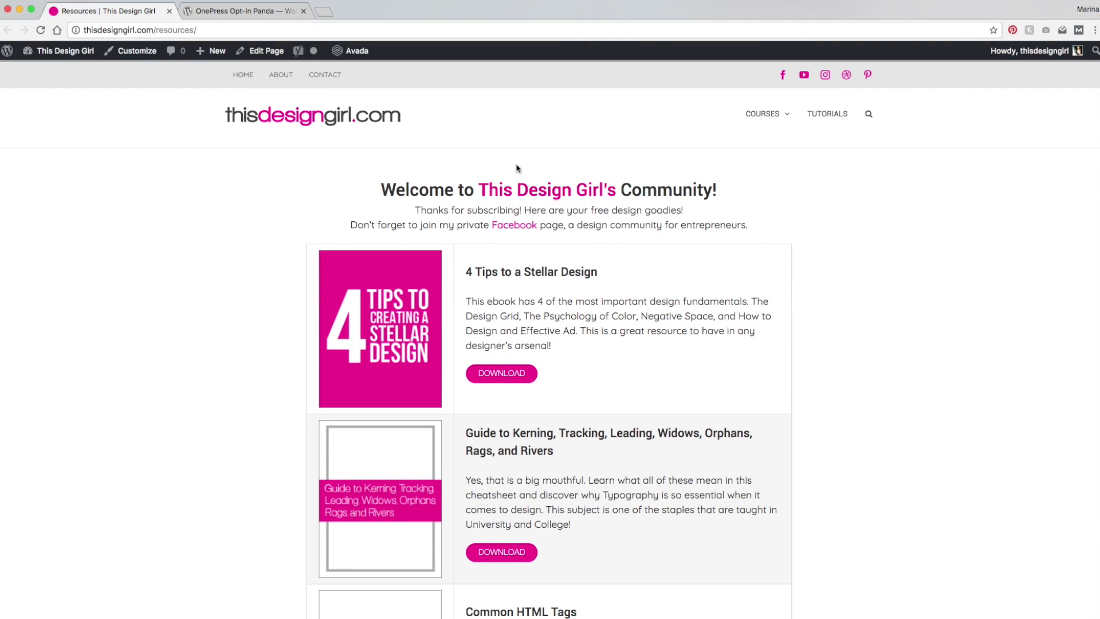
{"action": "scroll", "coordinate": [275, 347], "scroll_direction": "down", "scroll_amount": 3}
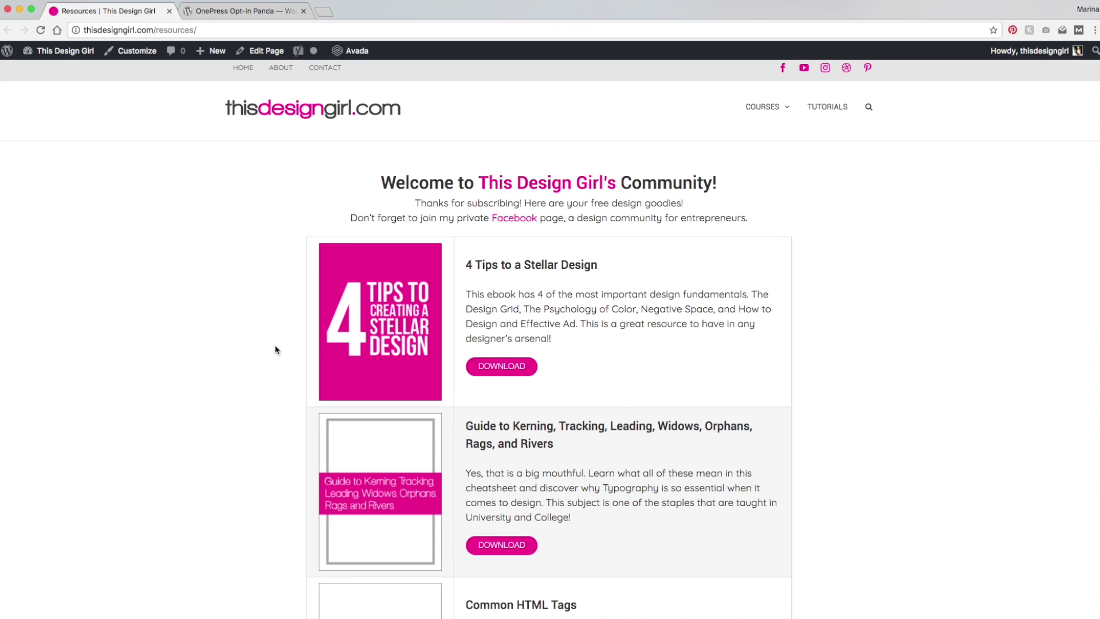
{"action": "scroll", "coordinate": [271, 319], "scroll_direction": "down", "scroll_amount": 6}
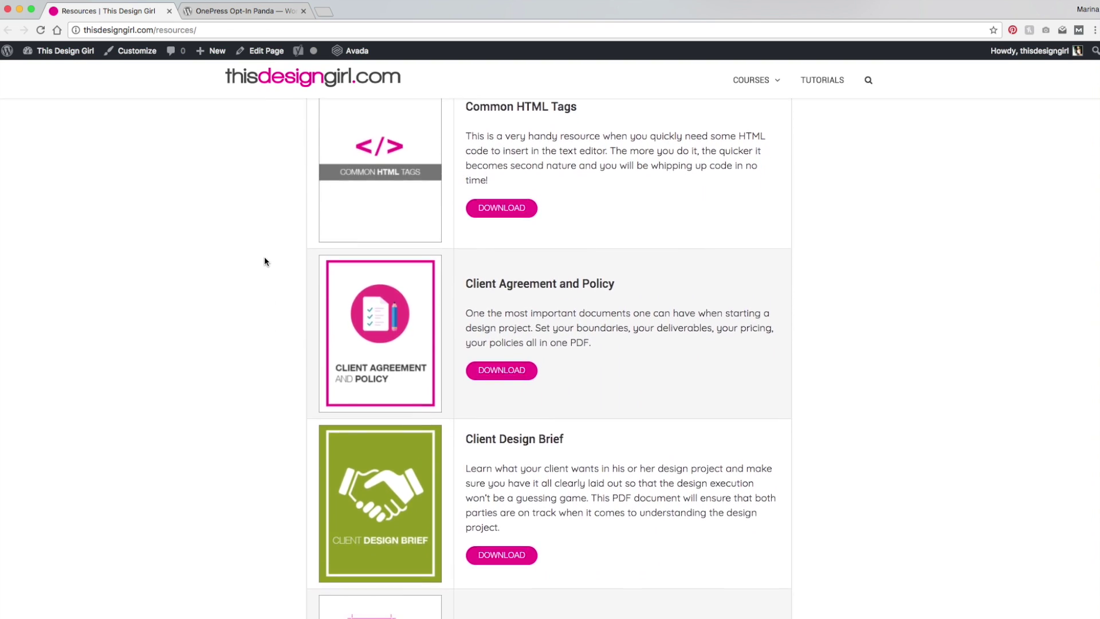
{"action": "scroll", "coordinate": [264, 272], "scroll_direction": "up", "scroll_amount": 8}
{"action": "scroll", "coordinate": [262, 361], "scroll_direction": "up", "scroll_amount": 2}
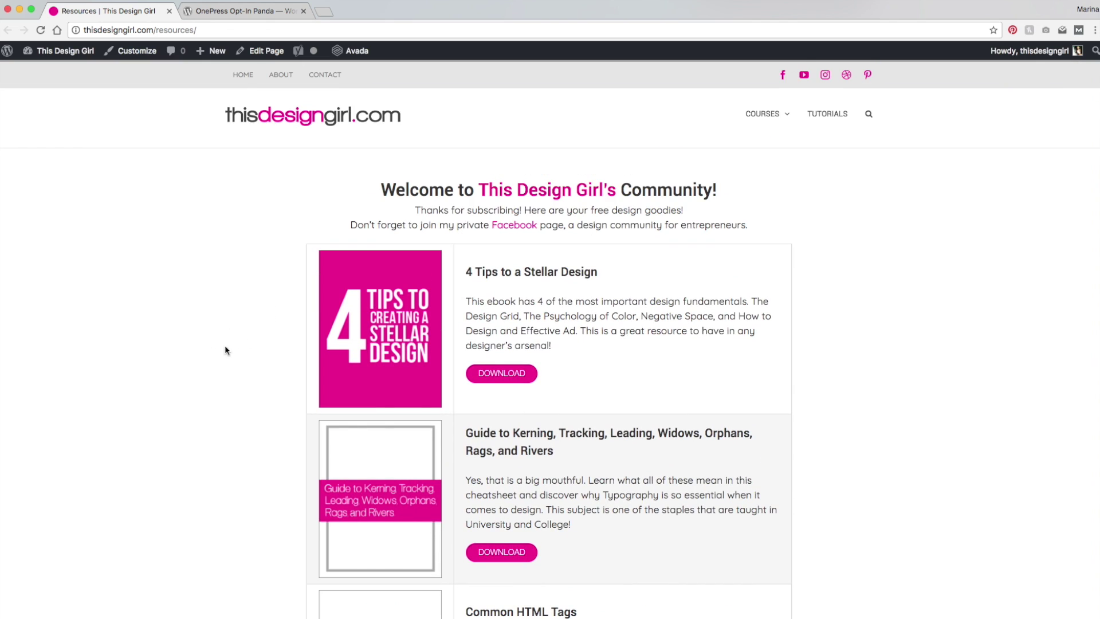
{"action": "scroll", "coordinate": [245, 309], "scroll_direction": "down", "scroll_amount": 1}
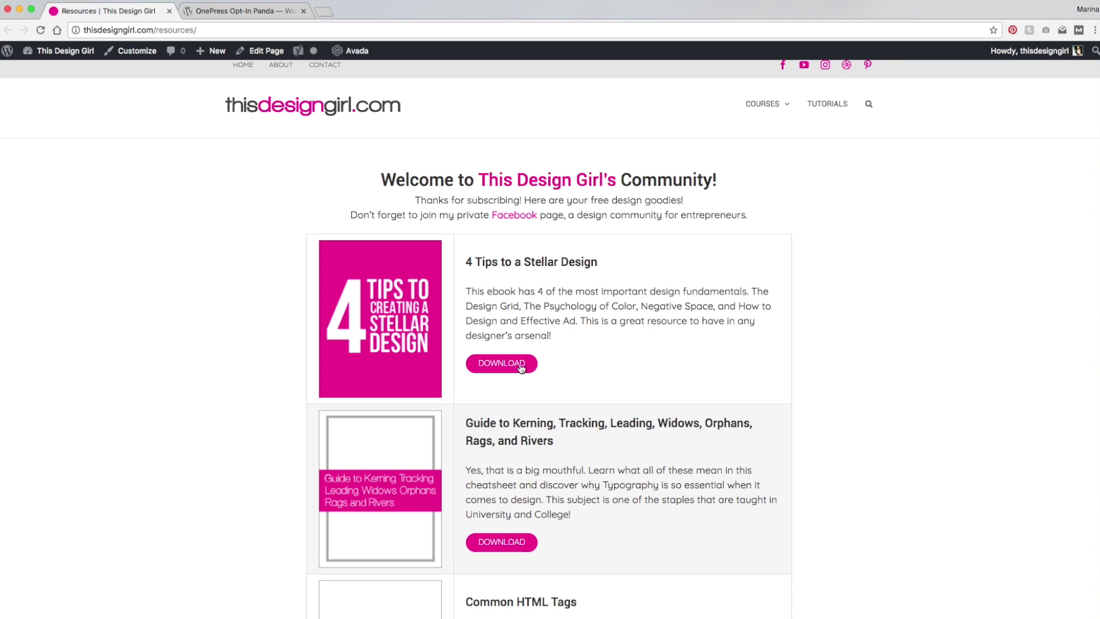
{"action": "scroll", "coordinate": [508, 416], "scroll_direction": "down", "scroll_amount": 3}
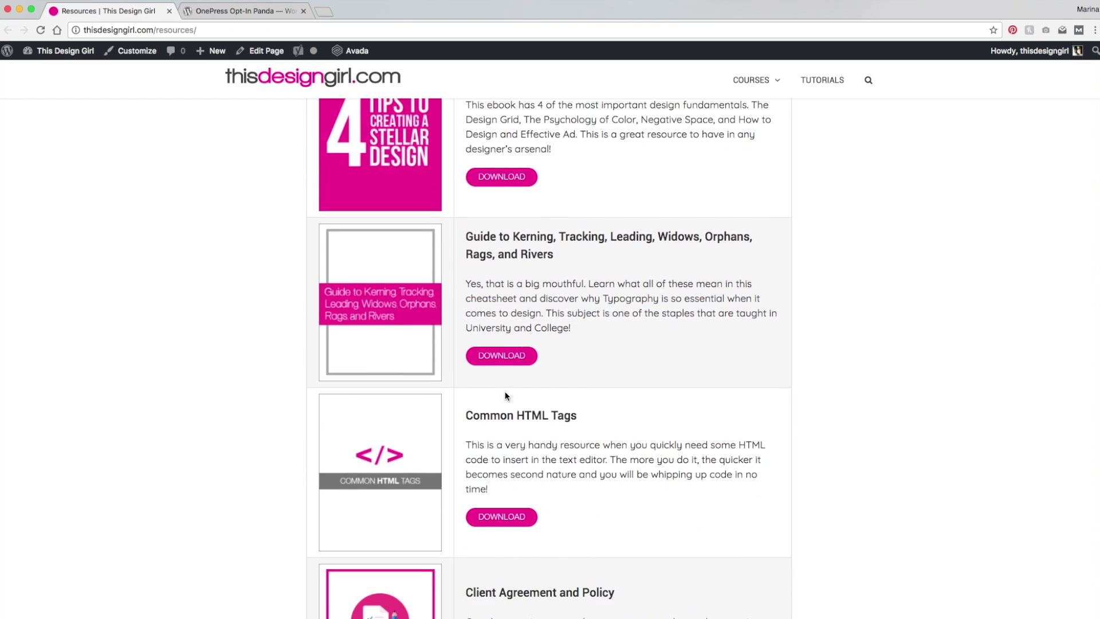
{"action": "scroll", "coordinate": [505, 396], "scroll_direction": "down", "scroll_amount": 3}
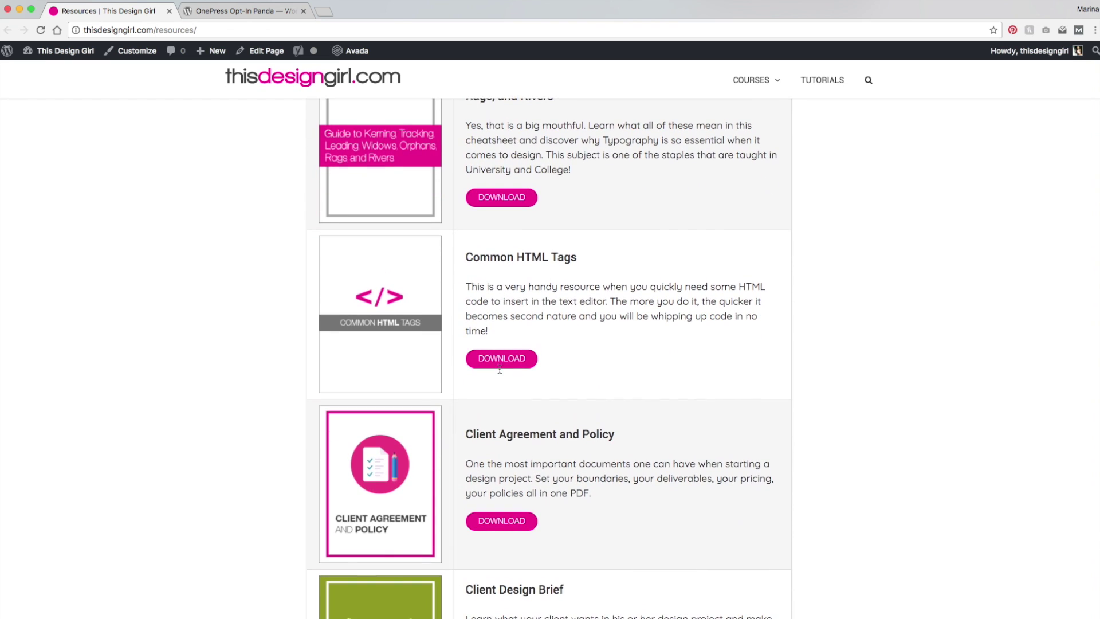
{"action": "scroll", "coordinate": [515, 400], "scroll_direction": "down", "scroll_amount": 6}
{"action": "scroll", "coordinate": [517, 446], "scroll_direction": "up", "scroll_amount": 6}
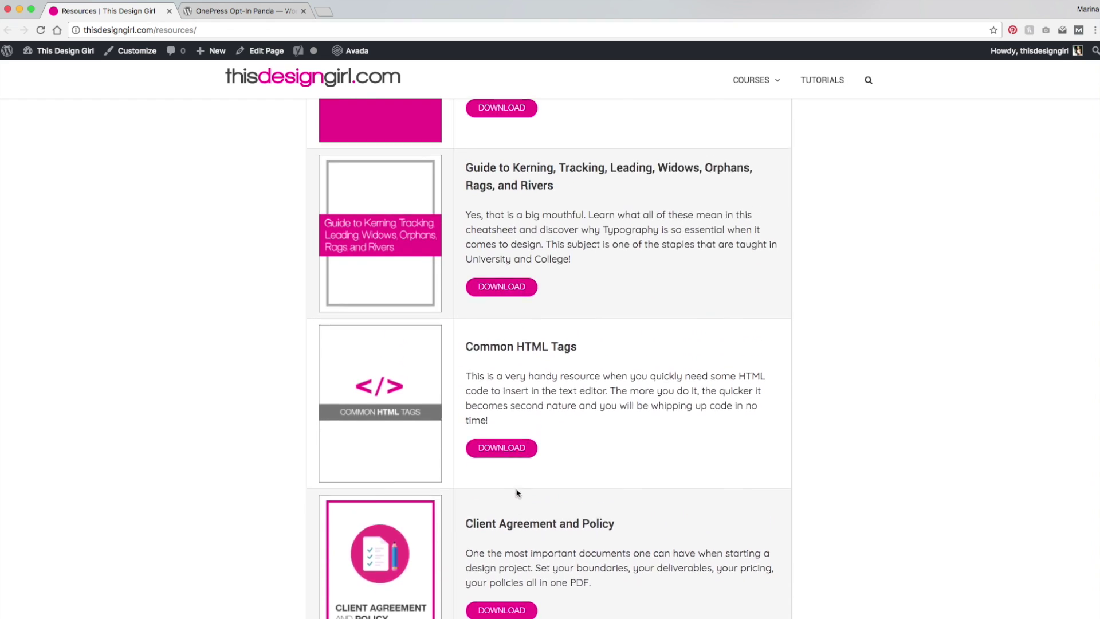
{"action": "scroll", "coordinate": [516, 493], "scroll_direction": "up", "scroll_amount": 5}
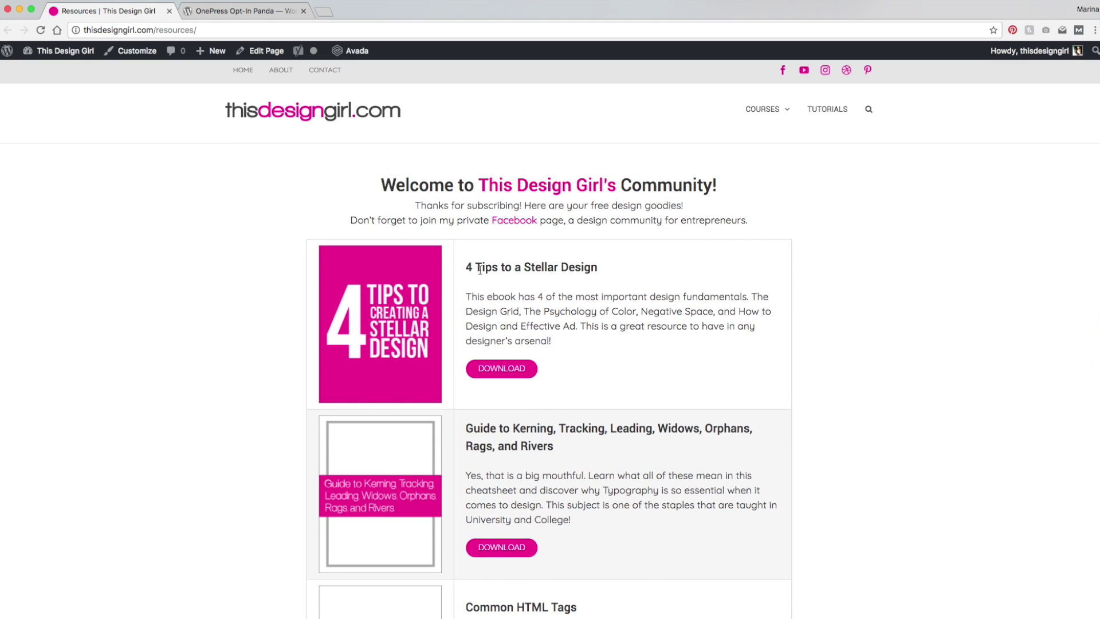
{"action": "scroll", "coordinate": [172, 329], "scroll_direction": "down", "scroll_amount": 1}
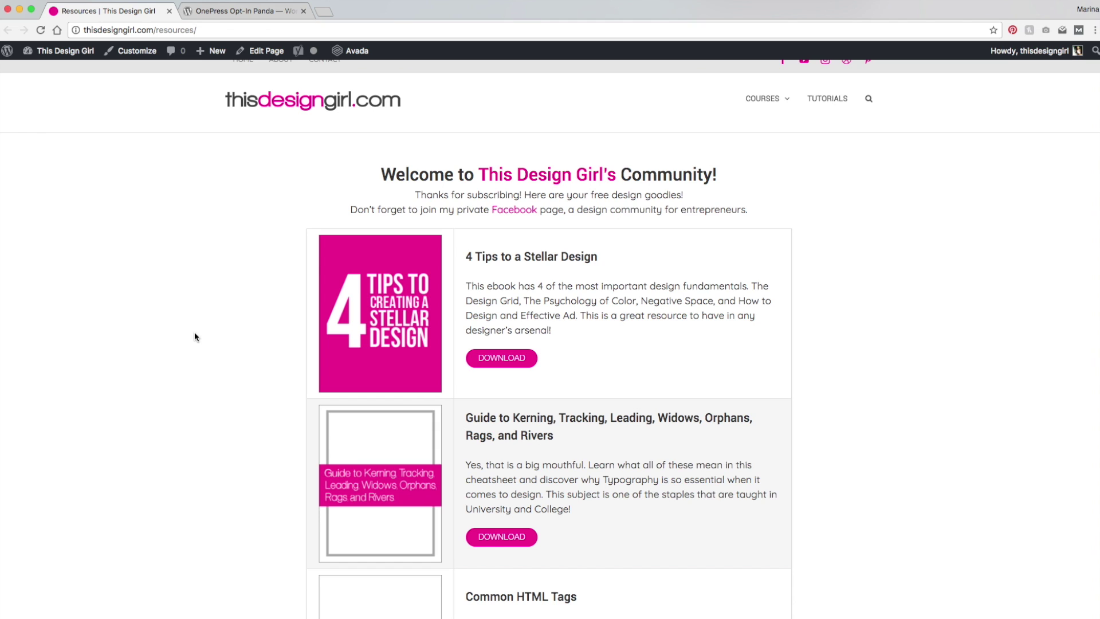
{"action": "scroll", "coordinate": [178, 198], "scroll_direction": "down", "scroll_amount": 1}
Step: From the Dashboard, search Add New plugins for 'optin panda', then install and activate OnePress Opt-In Panda
{"action": "mouse_move", "coordinate": [68, 59]}
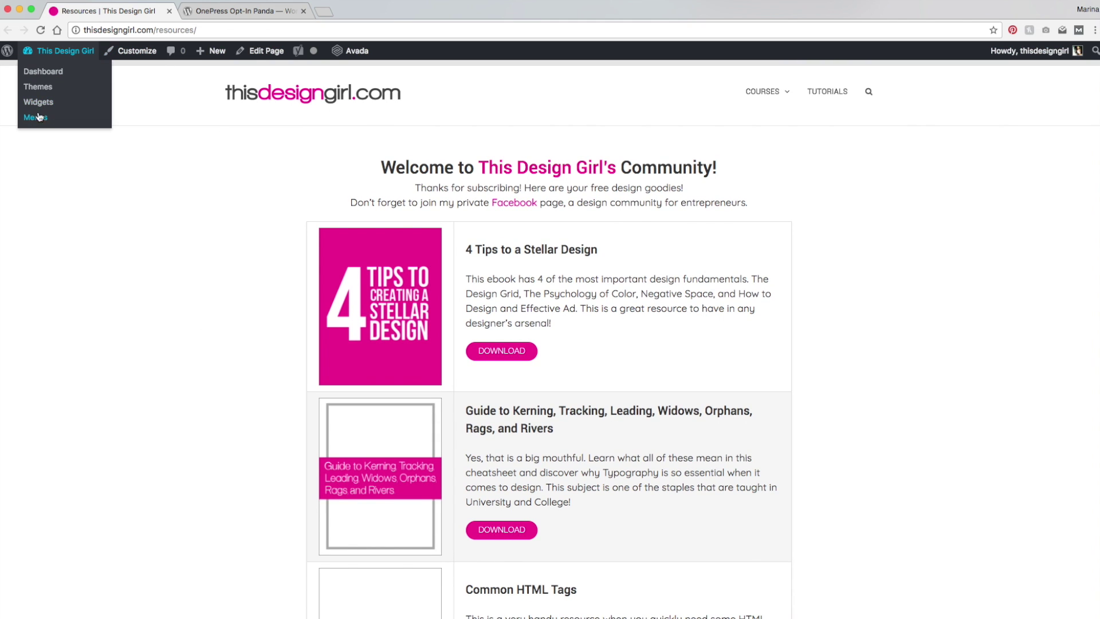
{"action": "left_click", "coordinate": [51, 76]}
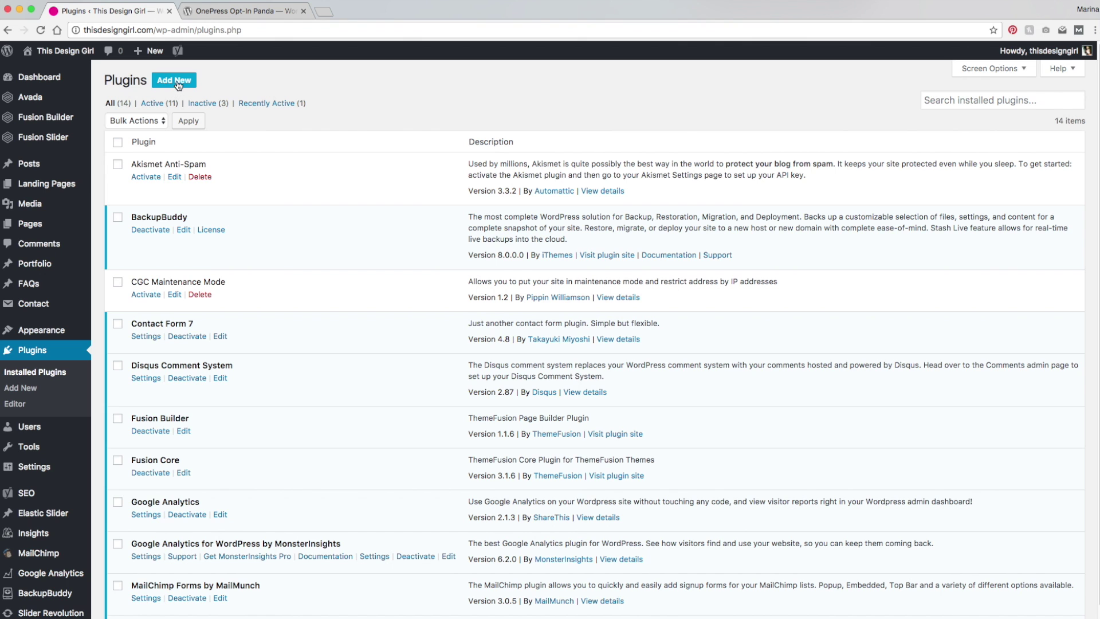
{"action": "left_click", "coordinate": [175, 80]}
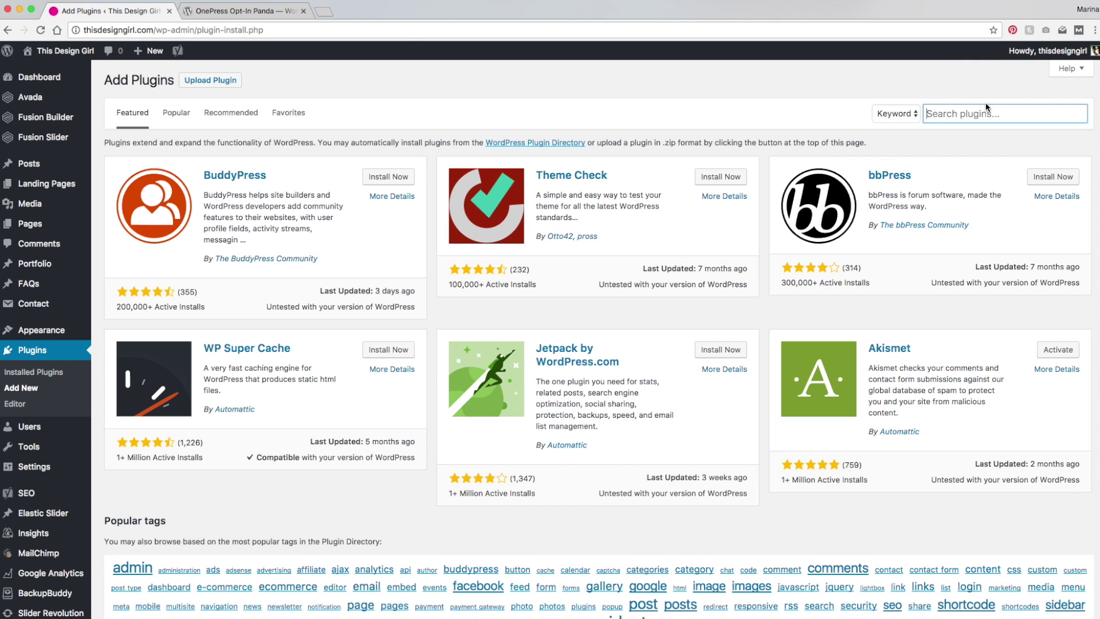
{"action": "type", "text": "optin pan"}
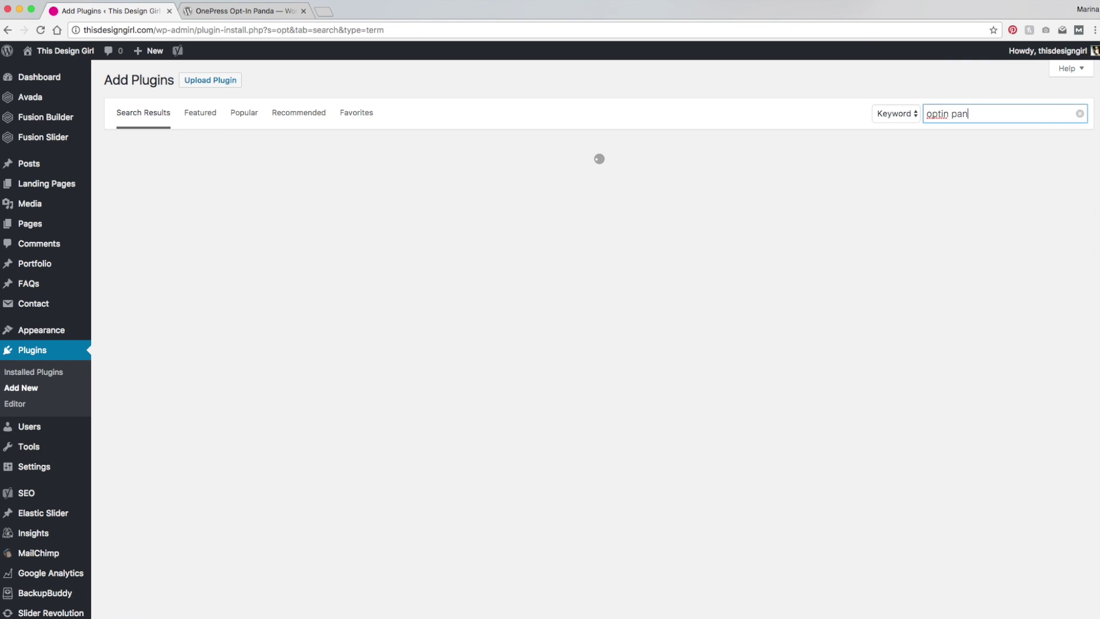
{"action": "type", "text": "da"}
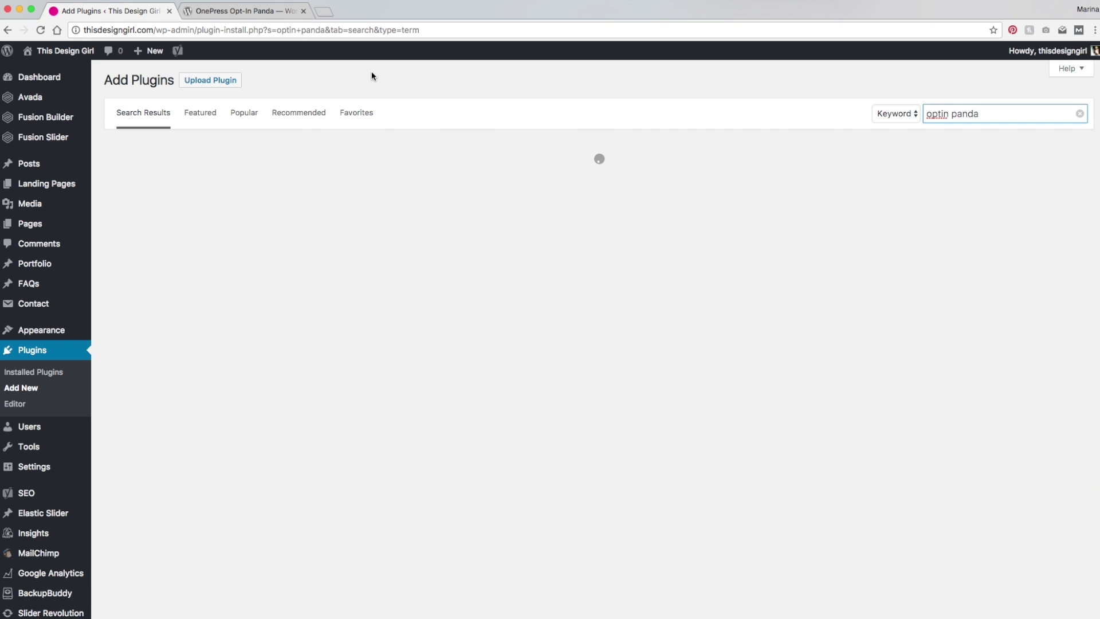
{"action": "left_click", "coordinate": [378, 179]}
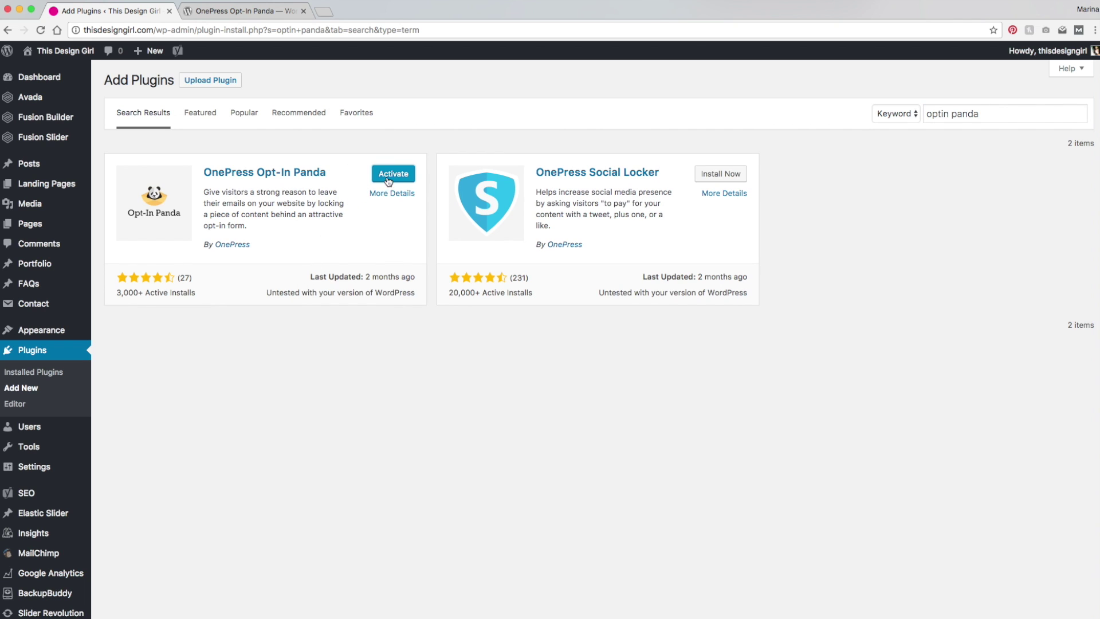
{"action": "left_click", "coordinate": [394, 179]}
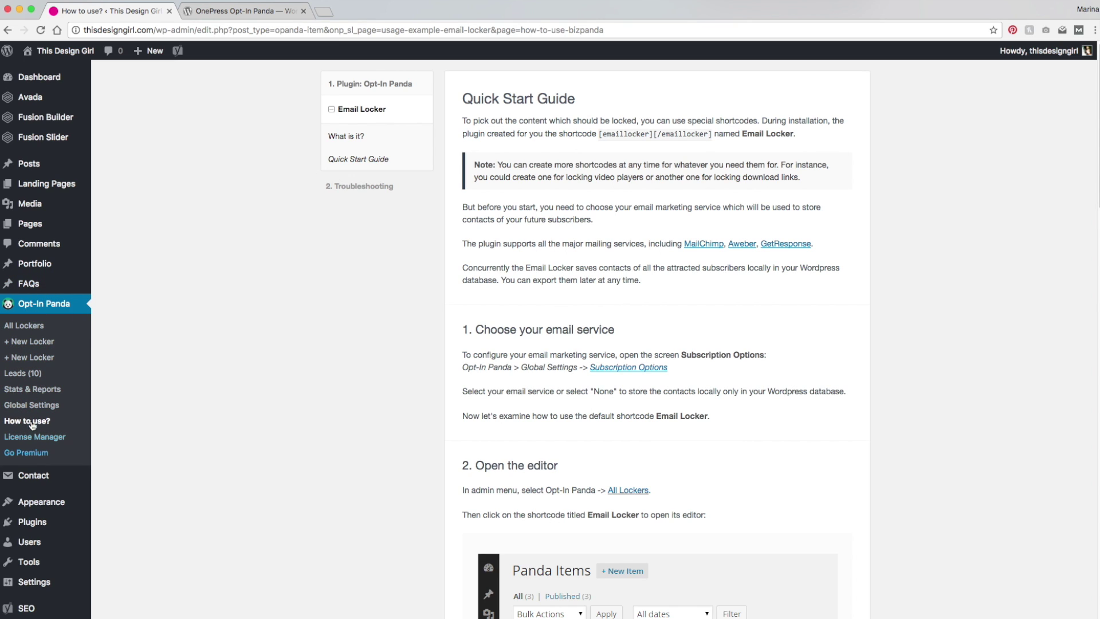
Step: Create a new Email Locker titled 'Subscribe to unlock resources'
{"action": "left_click", "coordinate": [33, 344]}
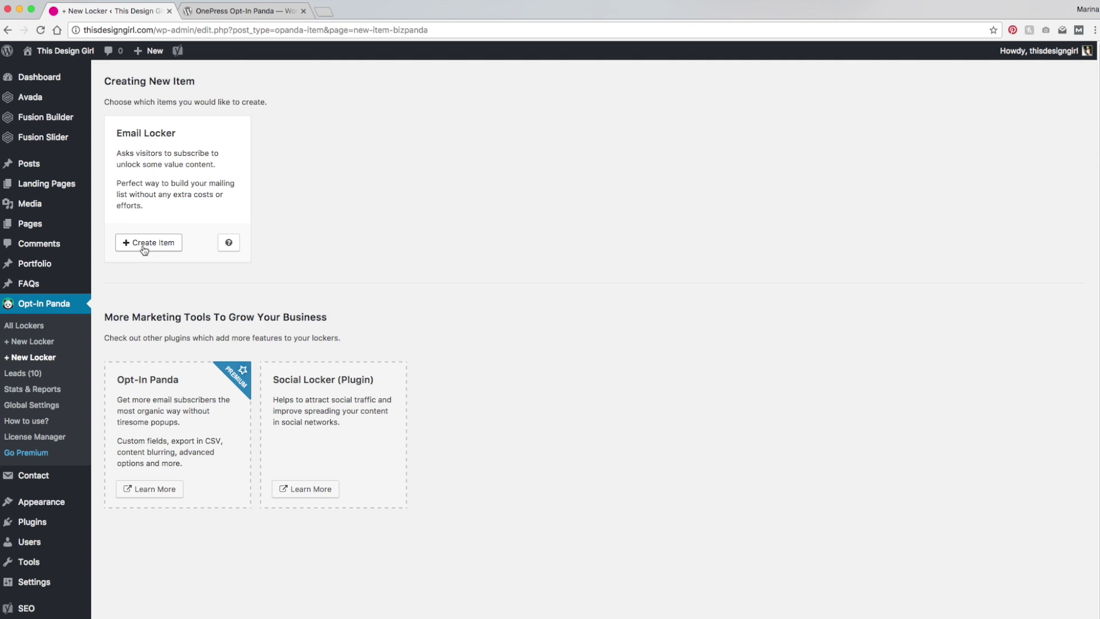
{"action": "left_click", "coordinate": [149, 245]}
{"action": "type", "text": "S"}
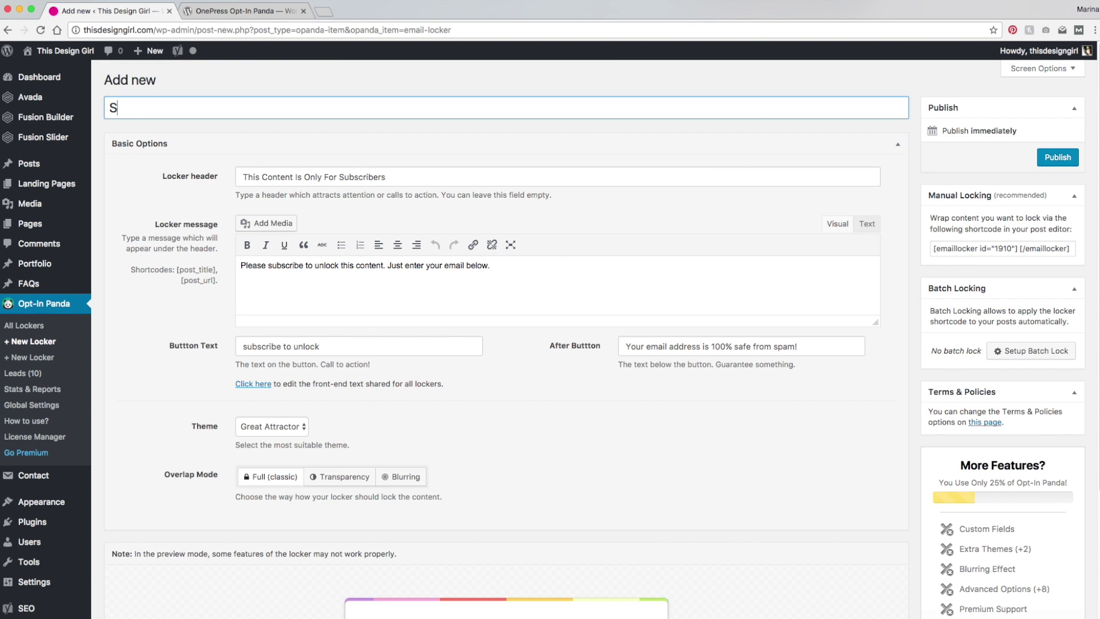
{"action": "type", "text": "ubscribe to unlock resources"}
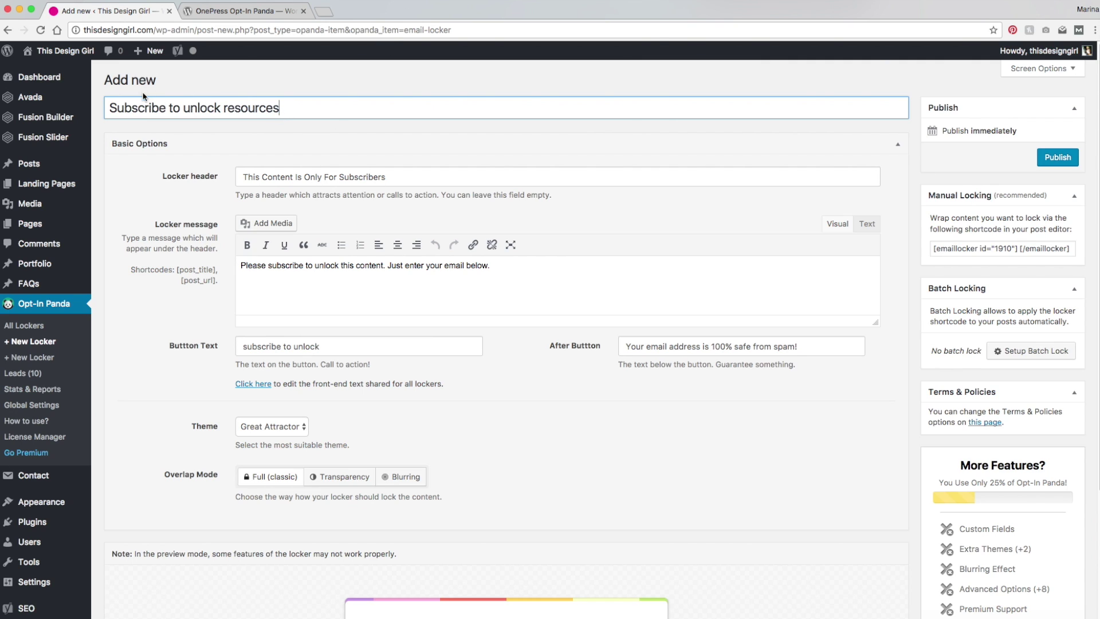
Step: Copy the title into the Locker header and capitalise it to 'Subscribe to Unlock Resources'
{"action": "triple_click", "coordinate": [270, 114]}
{"action": "key", "text": "ctrl+c"}
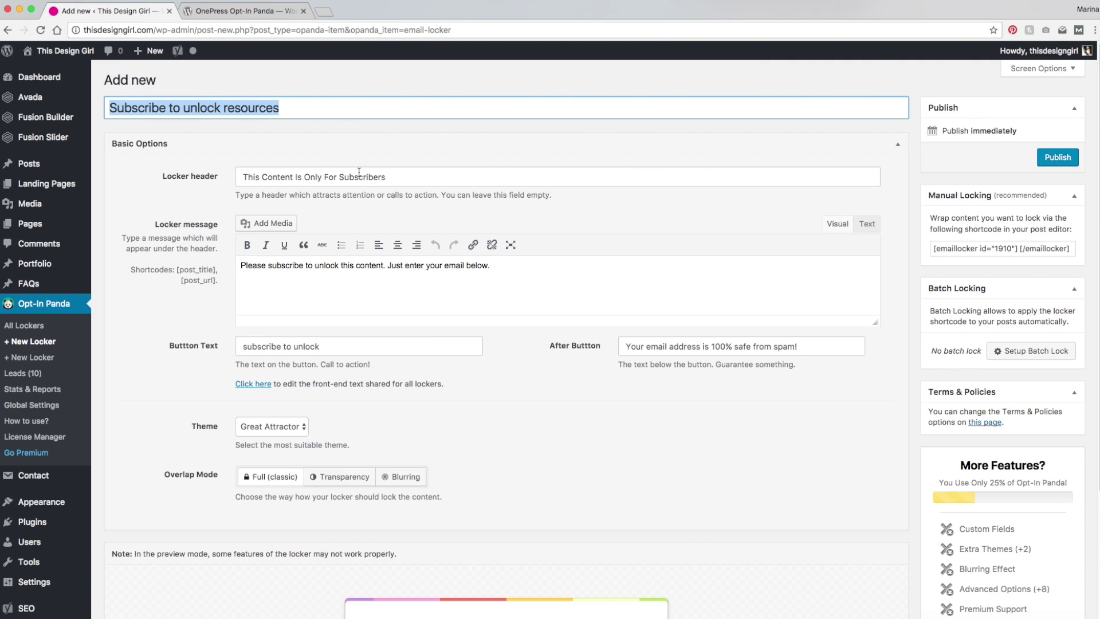
{"action": "left_click", "coordinate": [288, 180]}
{"action": "key", "text": "ctrl+v"}
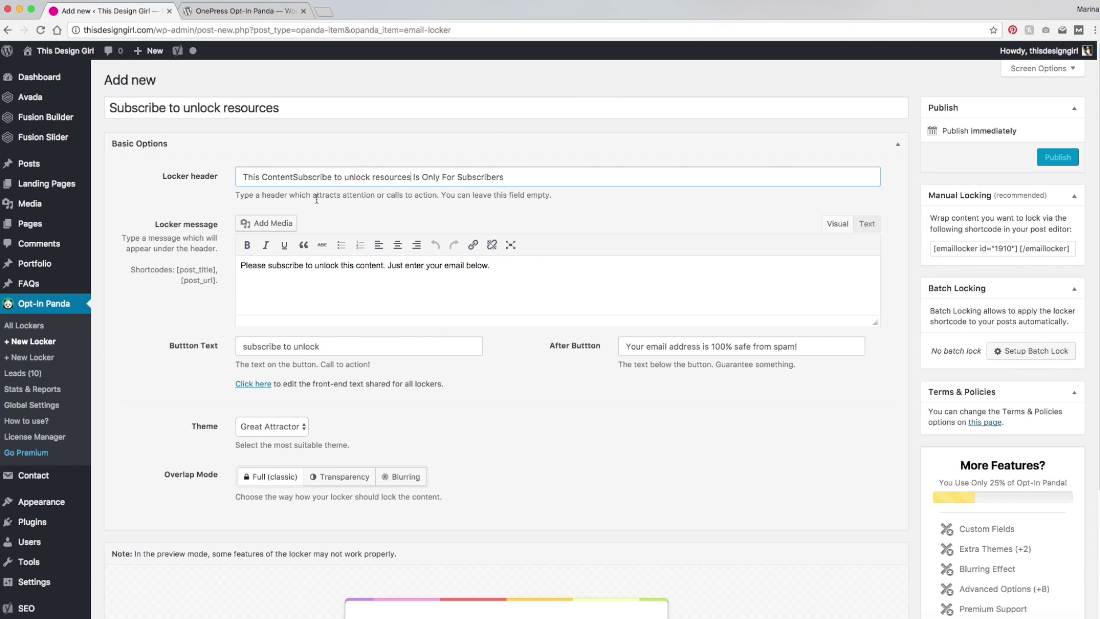
{"action": "key", "text": "ctrl+a"}
{"action": "key", "text": "ctrl+v"}
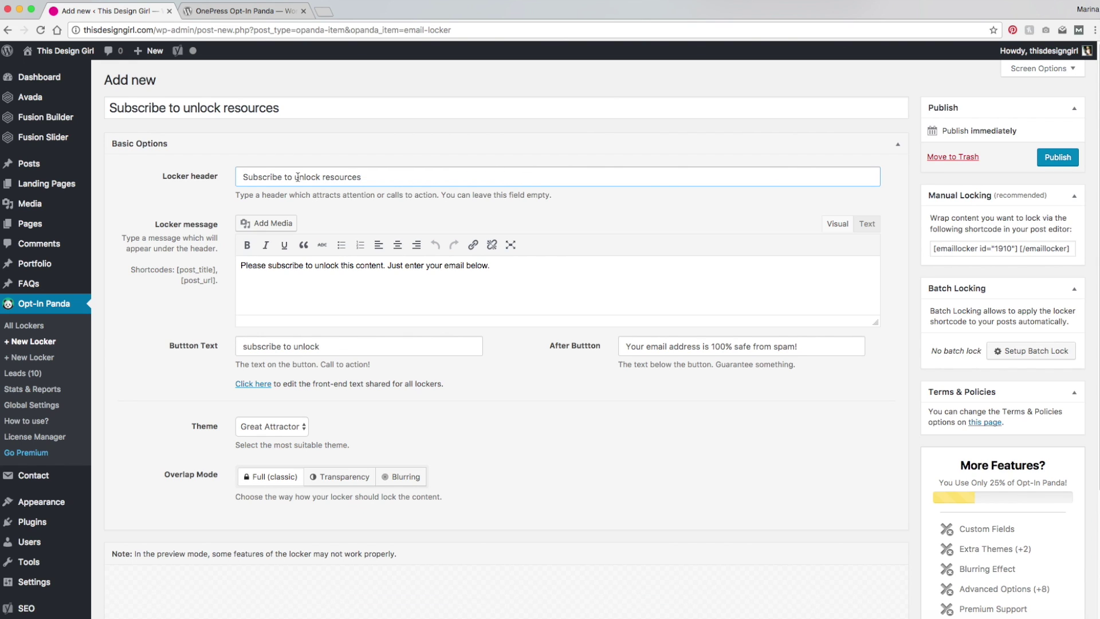
{"action": "left_click", "coordinate": [296, 177]}
{"action": "key", "text": "Delete"}
{"action": "type", "text": "U"}
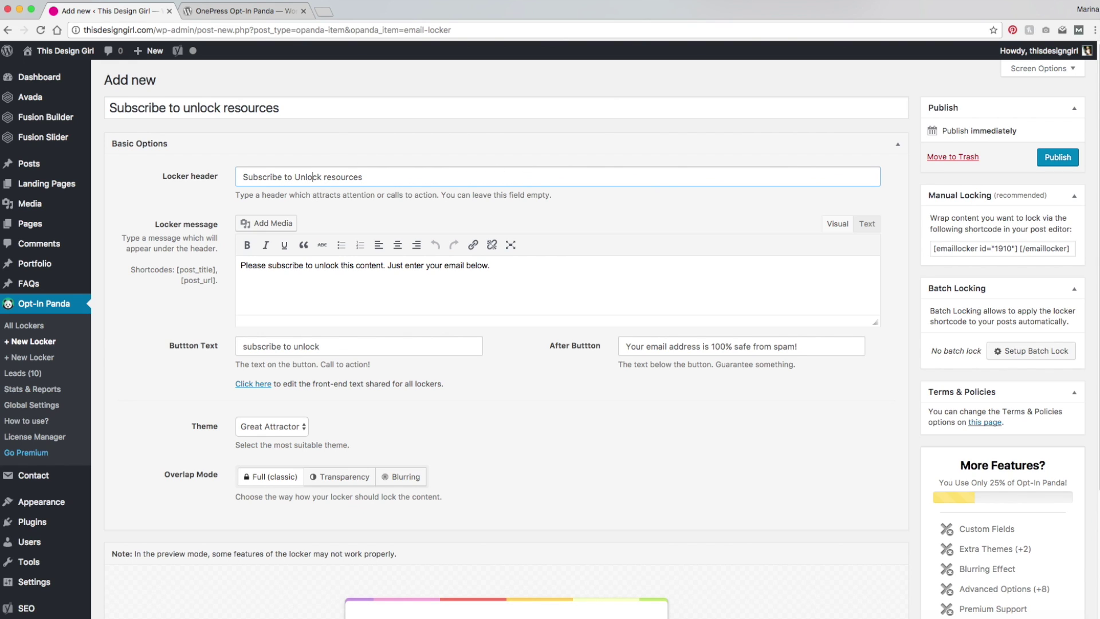
{"action": "left_click", "coordinate": [326, 177]}
{"action": "key", "text": "Delete"}
{"action": "type", "text": "R"}
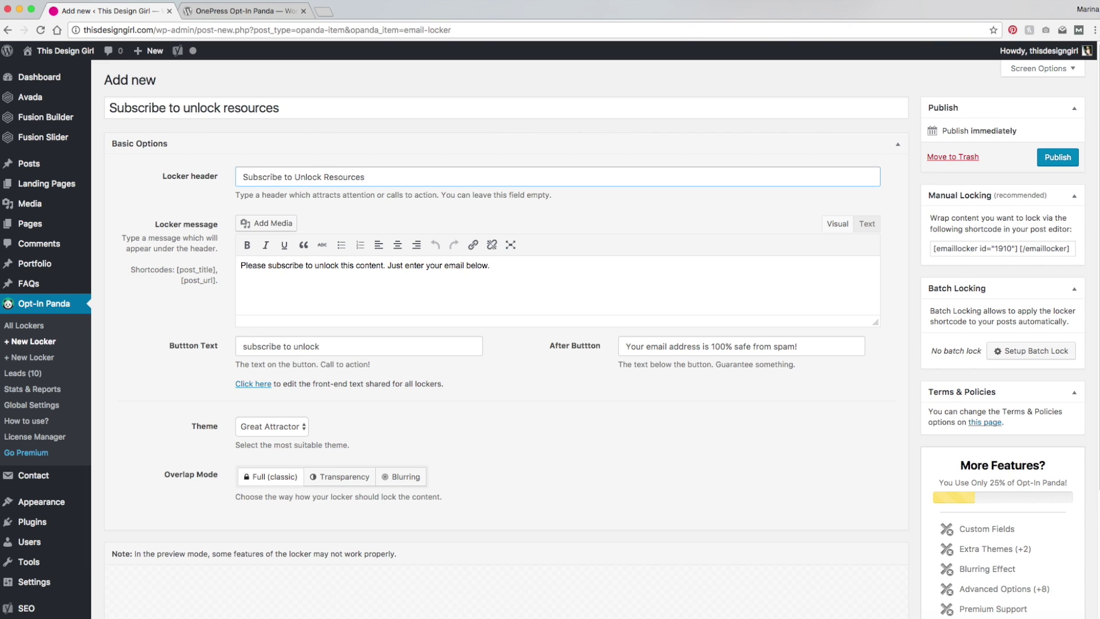
Step: Select the first sentence of the locker message, then deselect it
{"action": "left_click", "coordinate": [279, 281]}
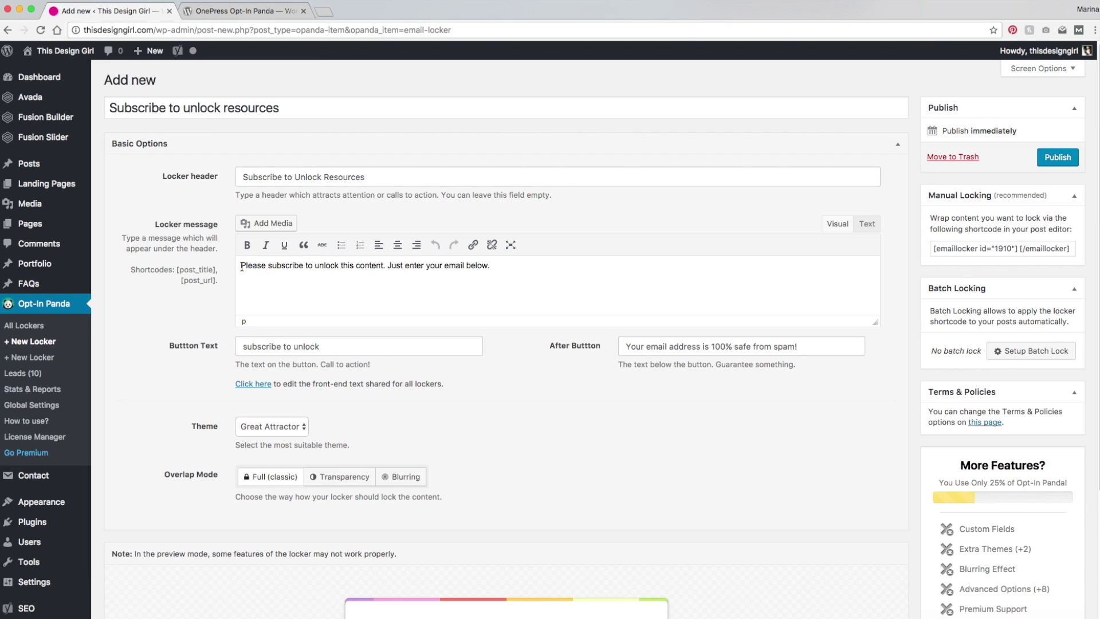
{"action": "left_click_drag", "start_coordinate": [241, 265], "coordinate": [389, 268]}
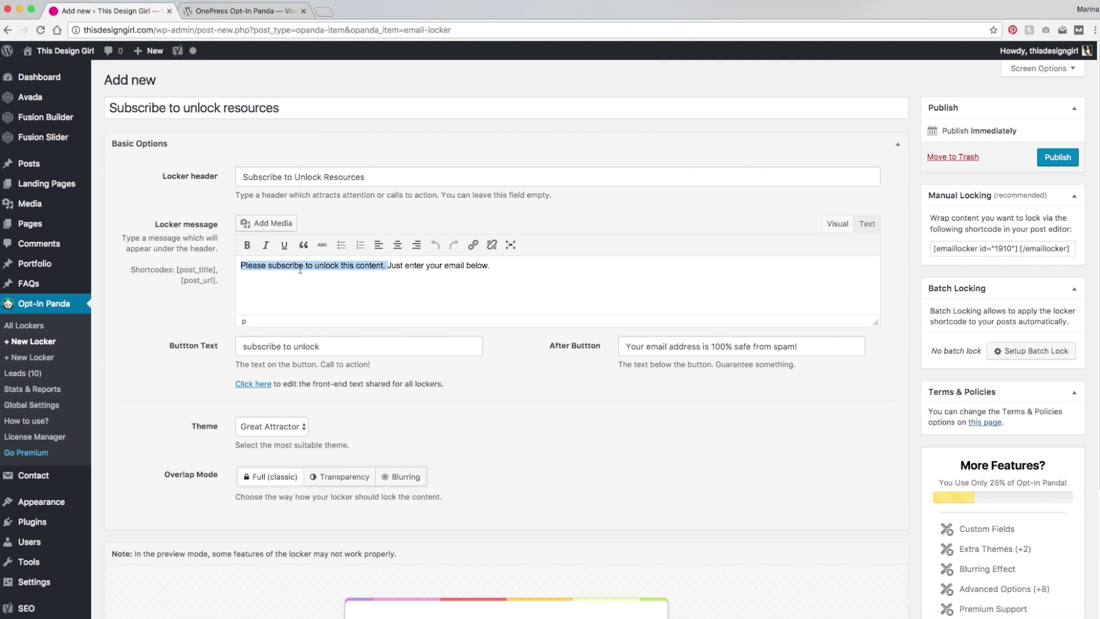
{"action": "left_click", "coordinate": [405, 266]}
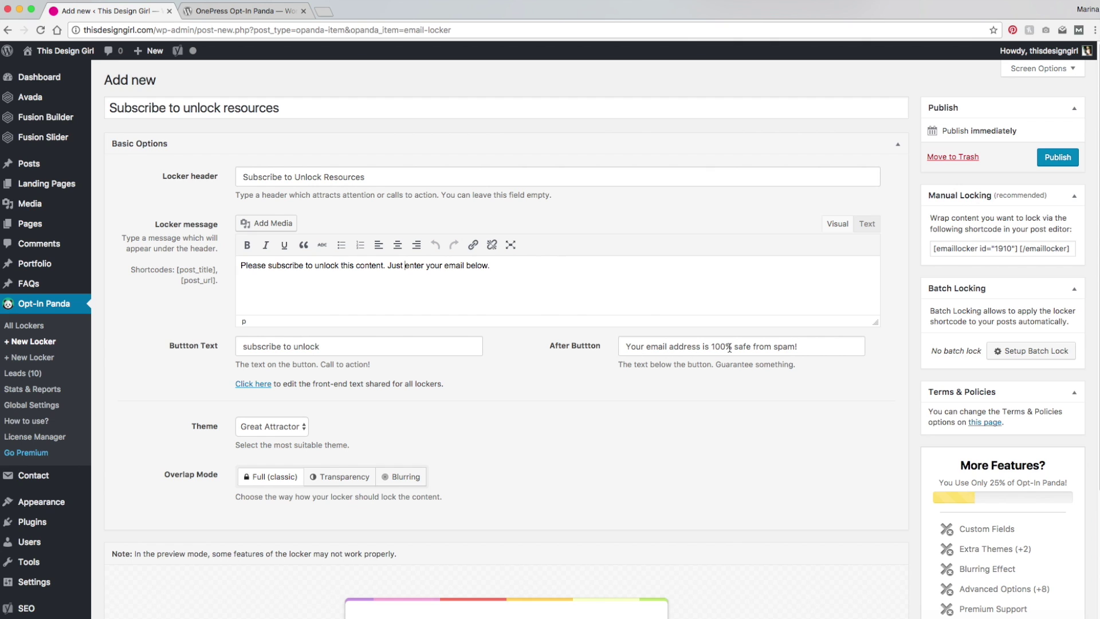
Step: Preview the Friendly Giant and Dark Force locker themes, then revert to Great Attractor
{"action": "scroll", "coordinate": [475, 372], "scroll_direction": "down", "scroll_amount": 5}
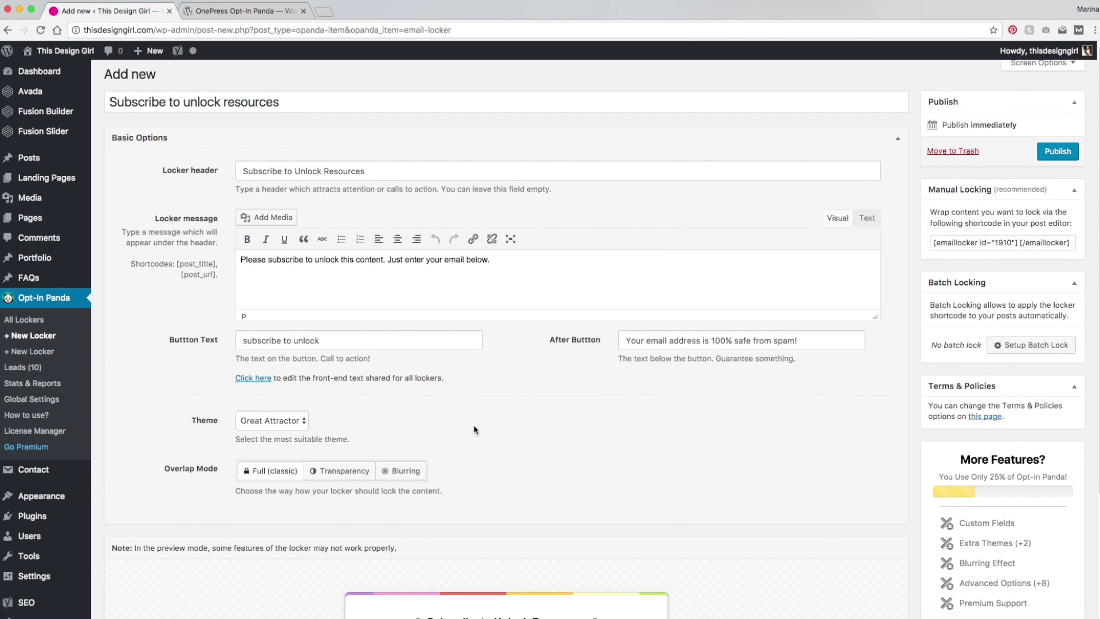
{"action": "scroll", "coordinate": [474, 372], "scroll_direction": "down", "scroll_amount": 5}
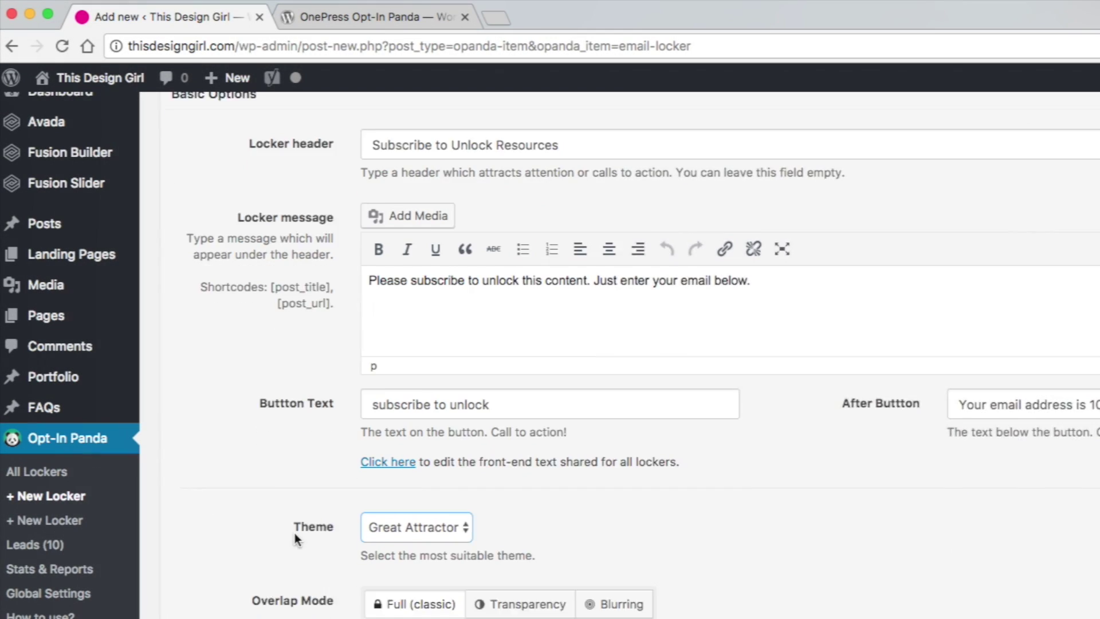
{"action": "scroll", "coordinate": [294, 532], "scroll_direction": "down", "scroll_amount": 3}
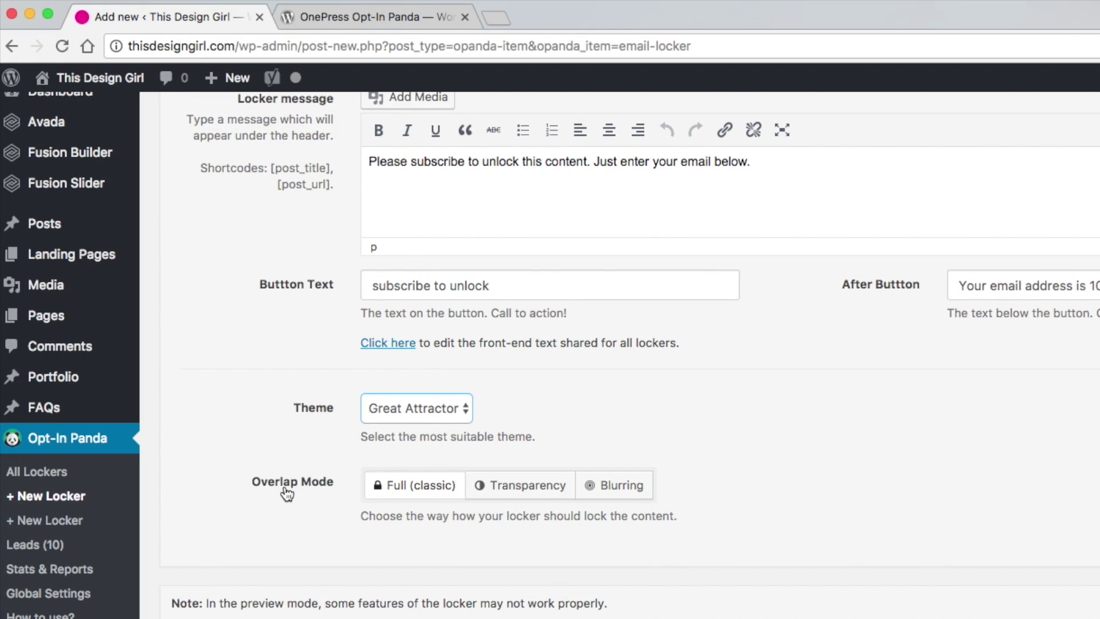
{"action": "scroll", "coordinate": [286, 494], "scroll_direction": "down", "scroll_amount": 4}
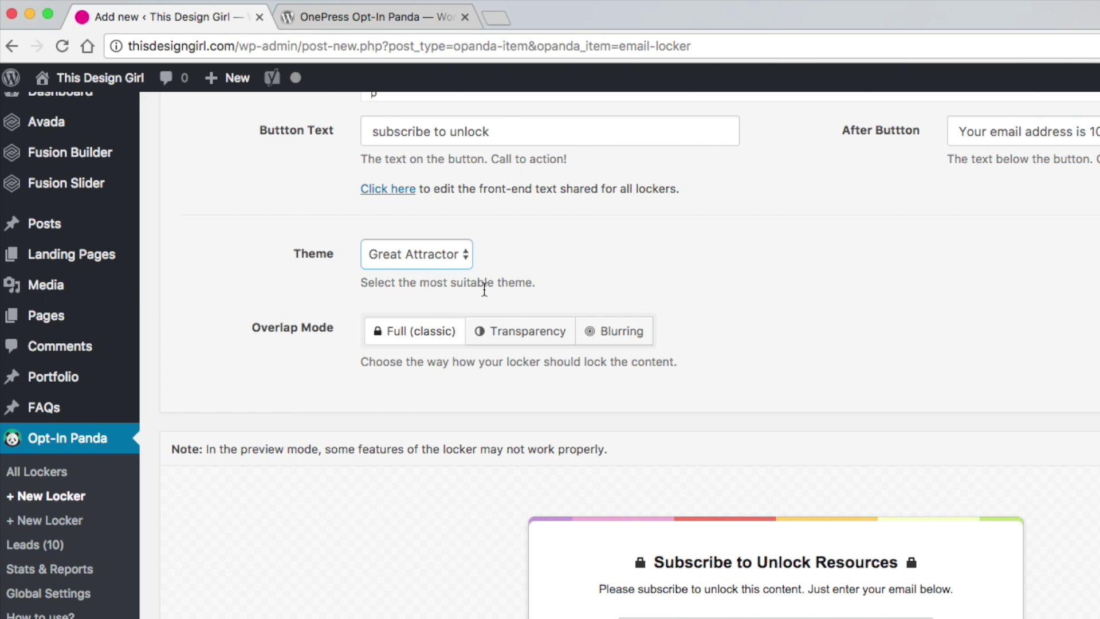
{"action": "left_click", "coordinate": [468, 259]}
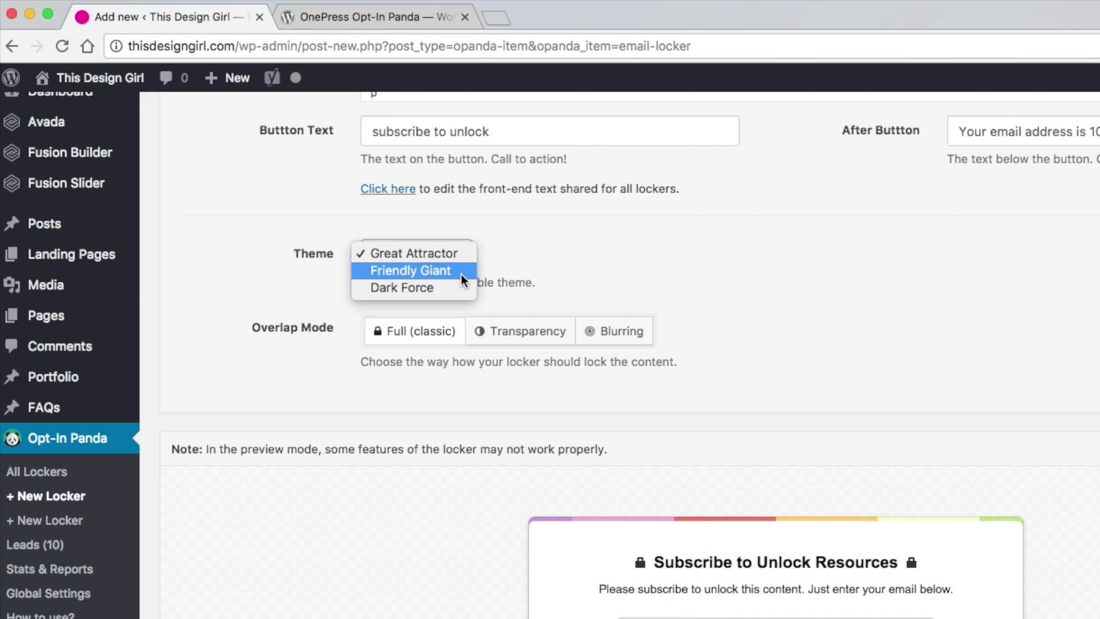
{"action": "left_click", "coordinate": [457, 271]}
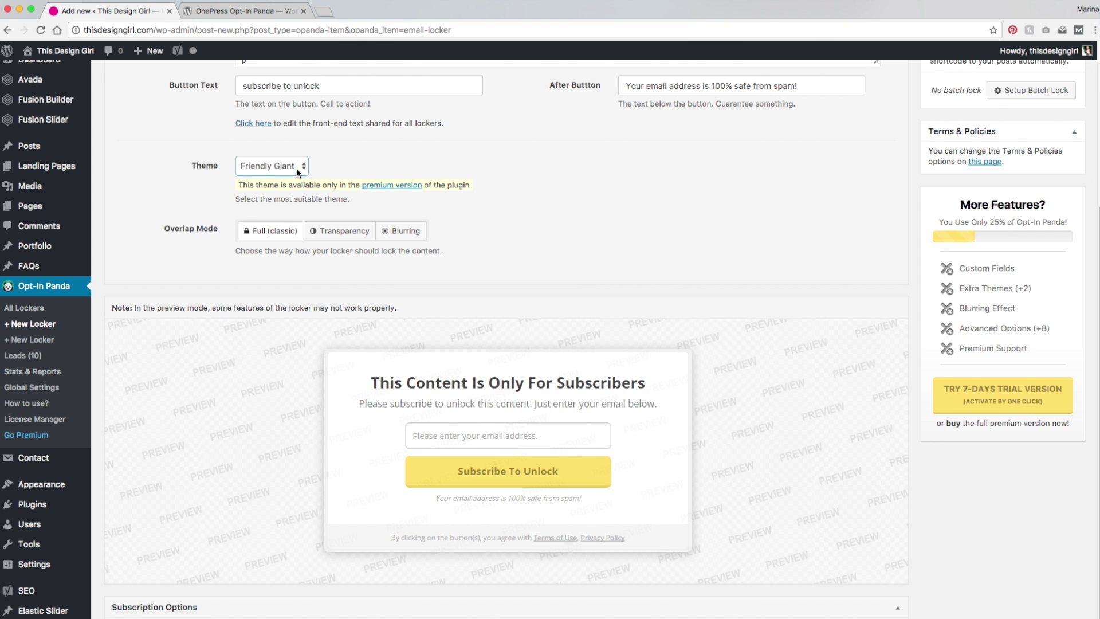
{"action": "left_click", "coordinate": [297, 170]}
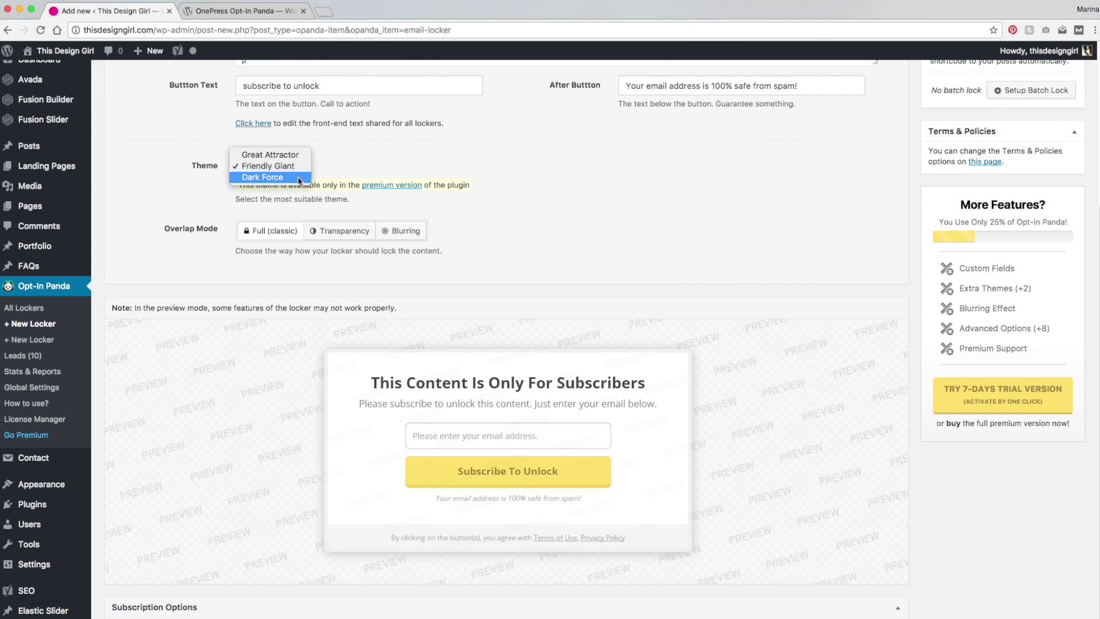
{"action": "left_click", "coordinate": [294, 178]}
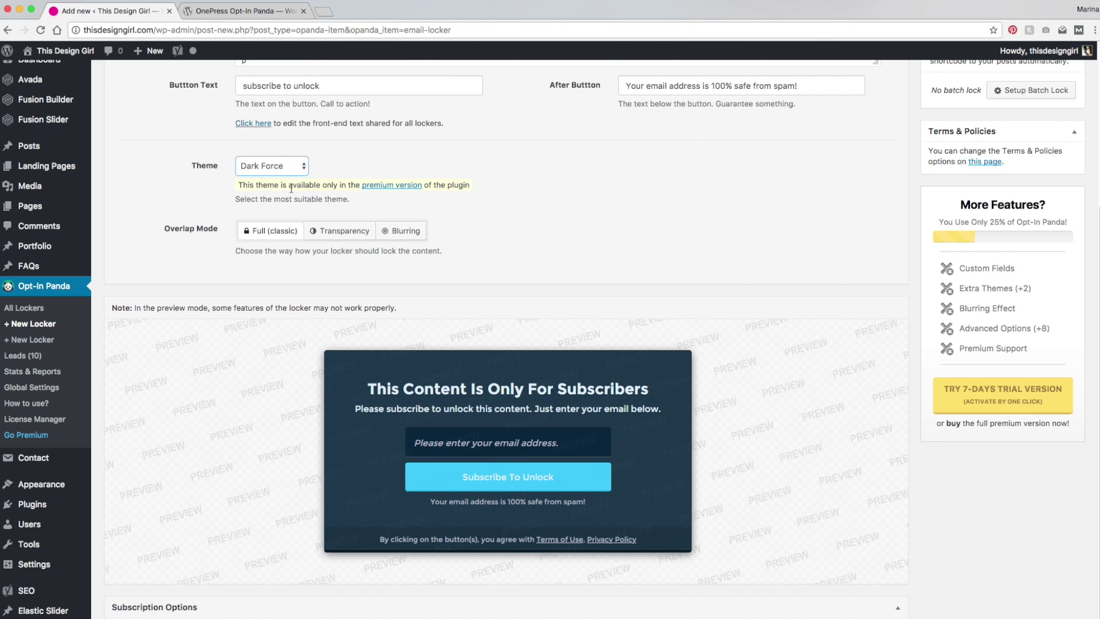
{"action": "left_click", "coordinate": [288, 167]}
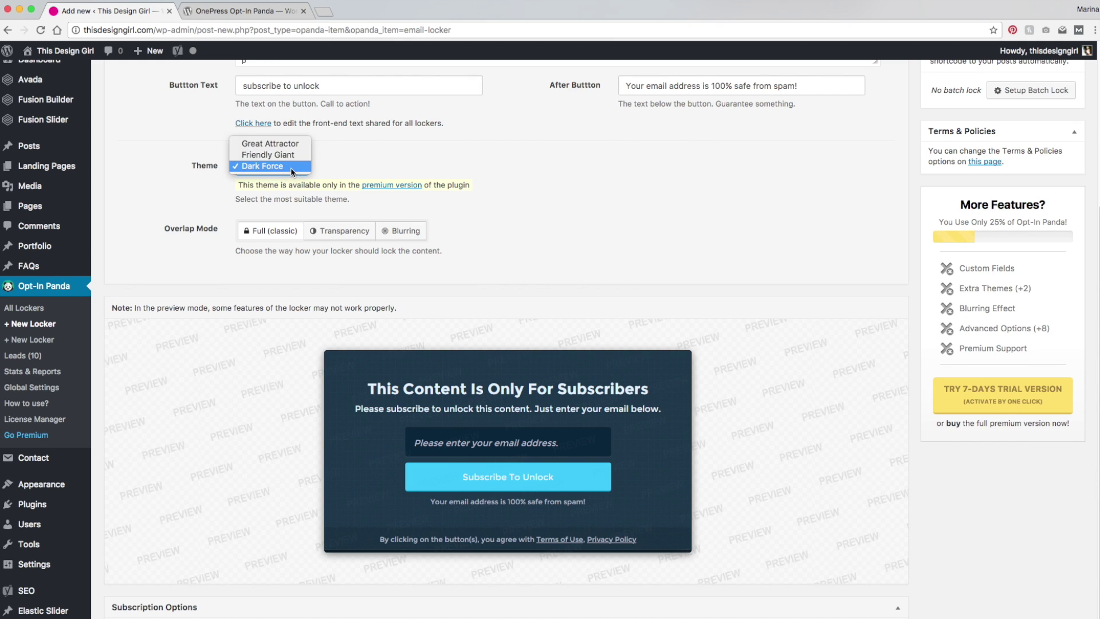
{"action": "left_click", "coordinate": [269, 143]}
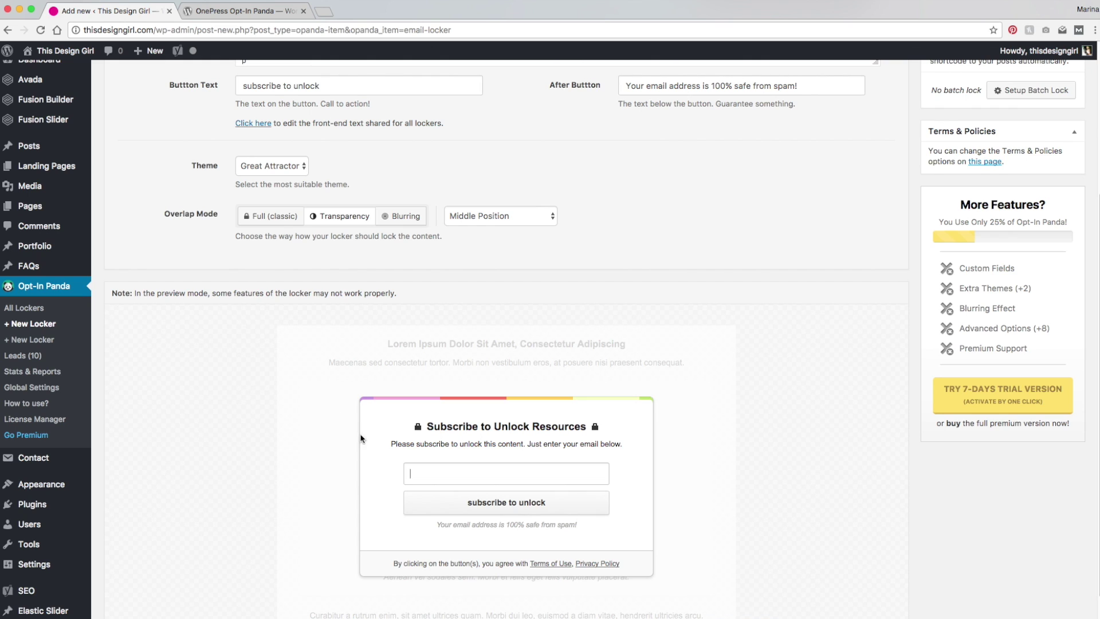
Step: Leave the locker overlap position at Middle Position
{"action": "left_click", "coordinate": [479, 216]}
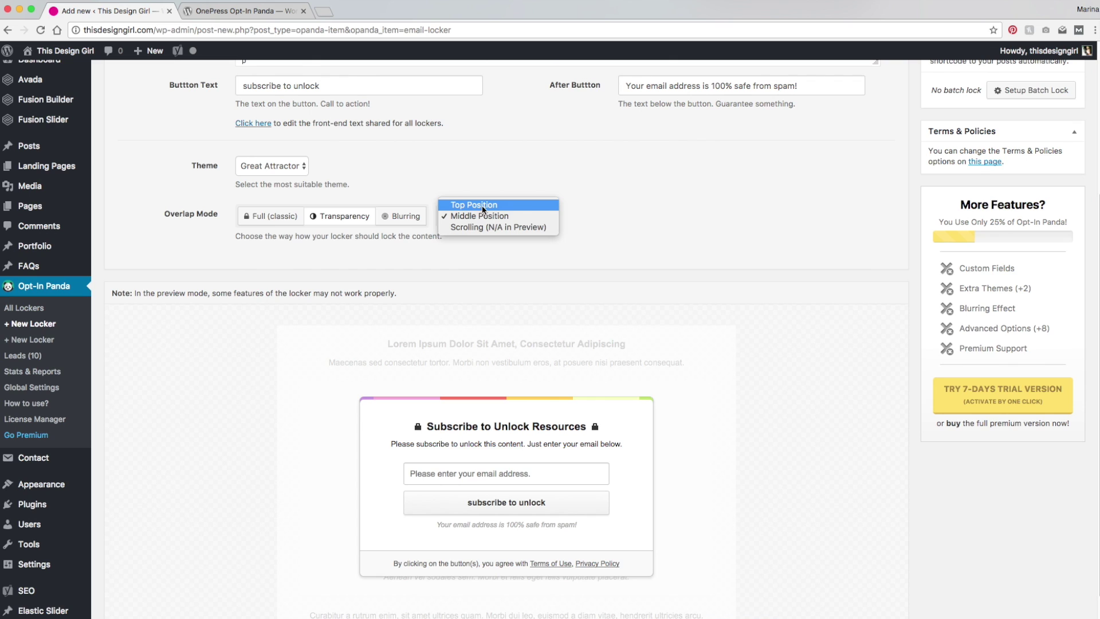
{"action": "left_click", "coordinate": [479, 215]}
{"action": "scroll", "coordinate": [274, 473], "scroll_direction": "down", "scroll_amount": 5}
{"action": "left_click", "coordinate": [275, 473]}
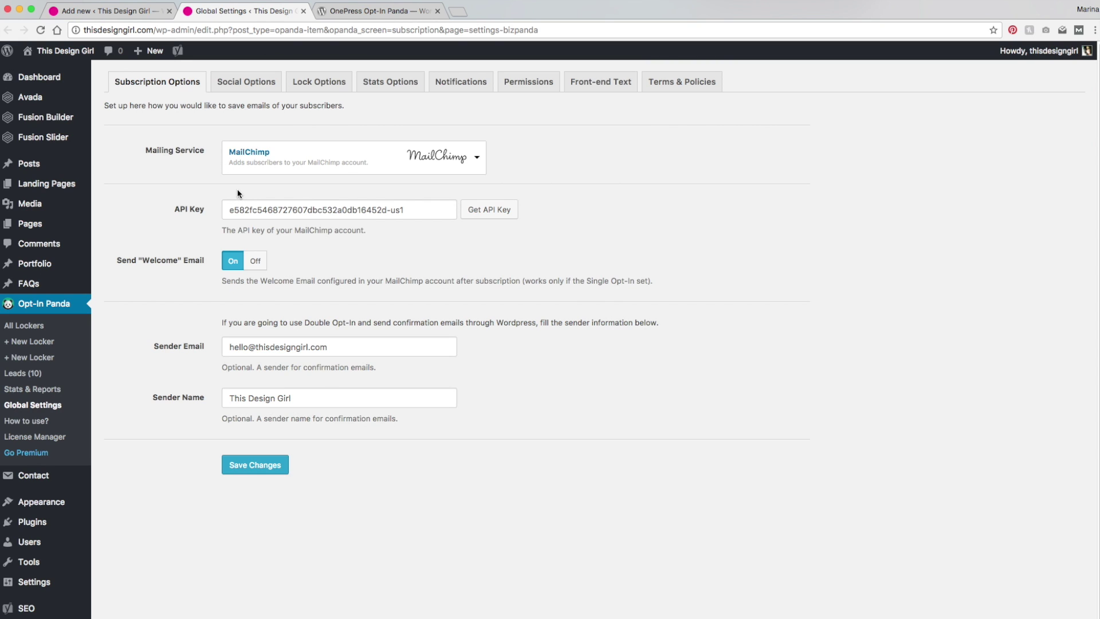
{"action": "left_click", "coordinate": [464, 164]}
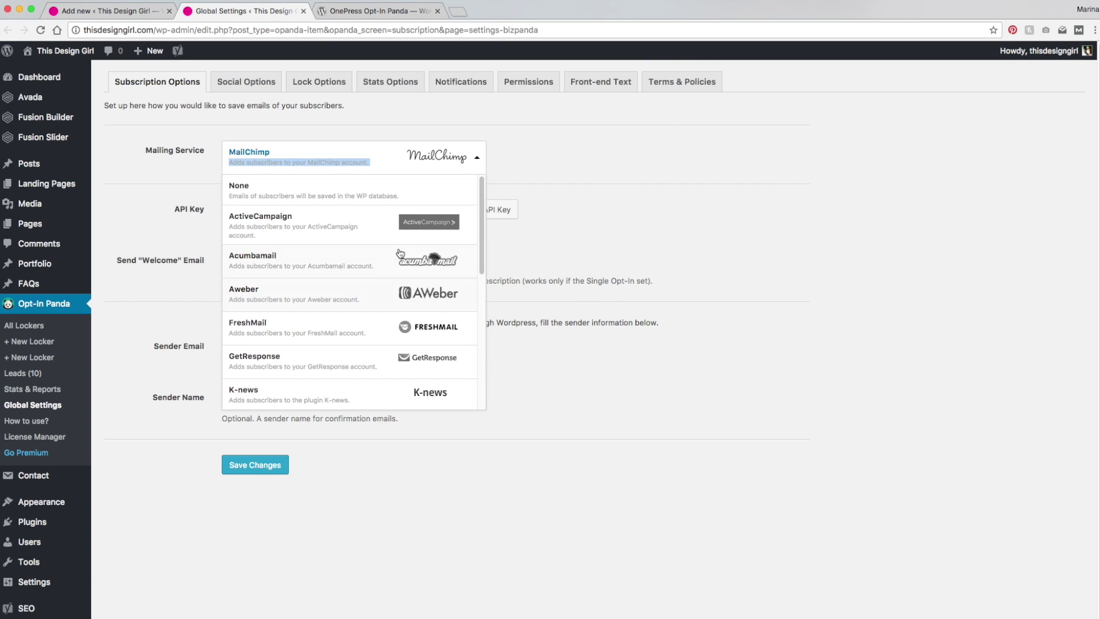
{"action": "left_click_drag", "start_coordinate": [483, 269], "coordinate": [479, 360]}
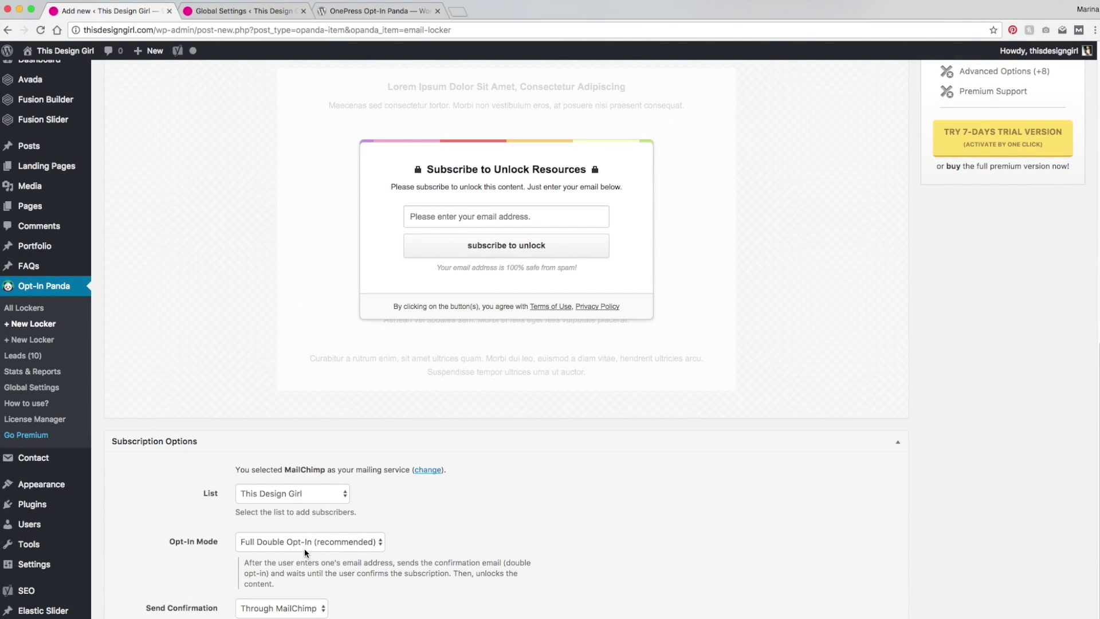
Step: Set the Opt-In Mode to Lazy Double Opt-In
{"action": "left_click", "coordinate": [283, 544]}
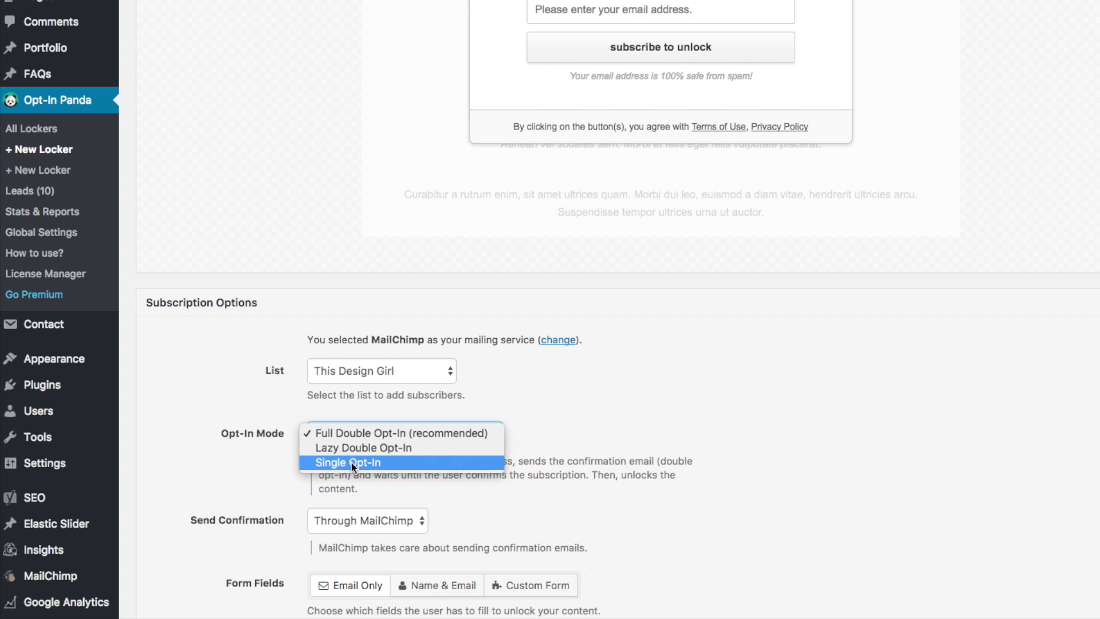
{"action": "left_click", "coordinate": [372, 434]}
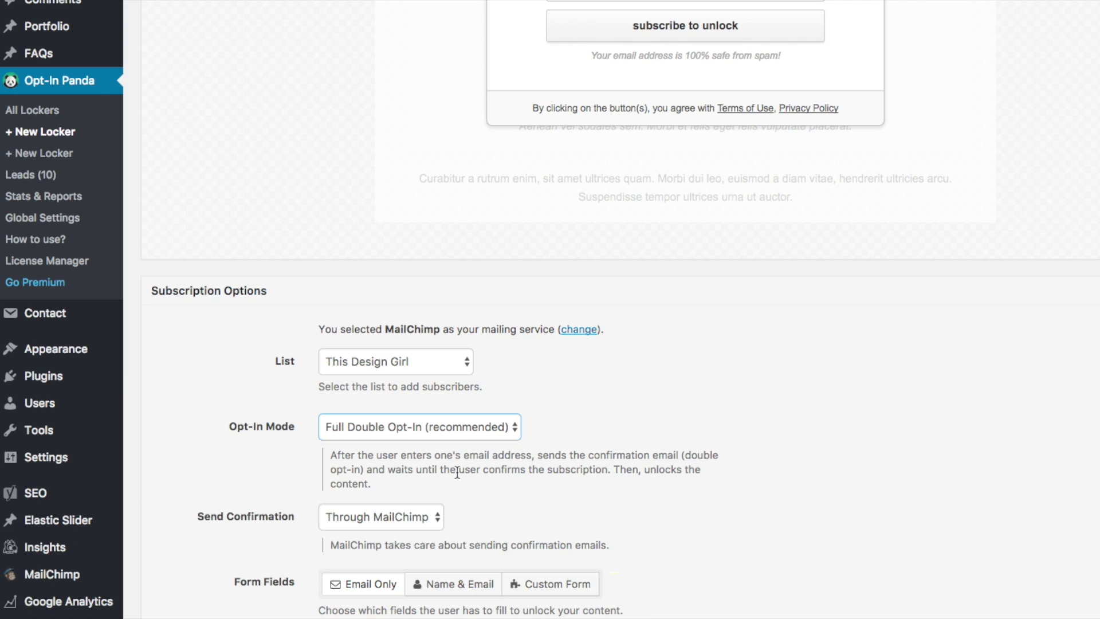
{"action": "left_click", "coordinate": [475, 437]}
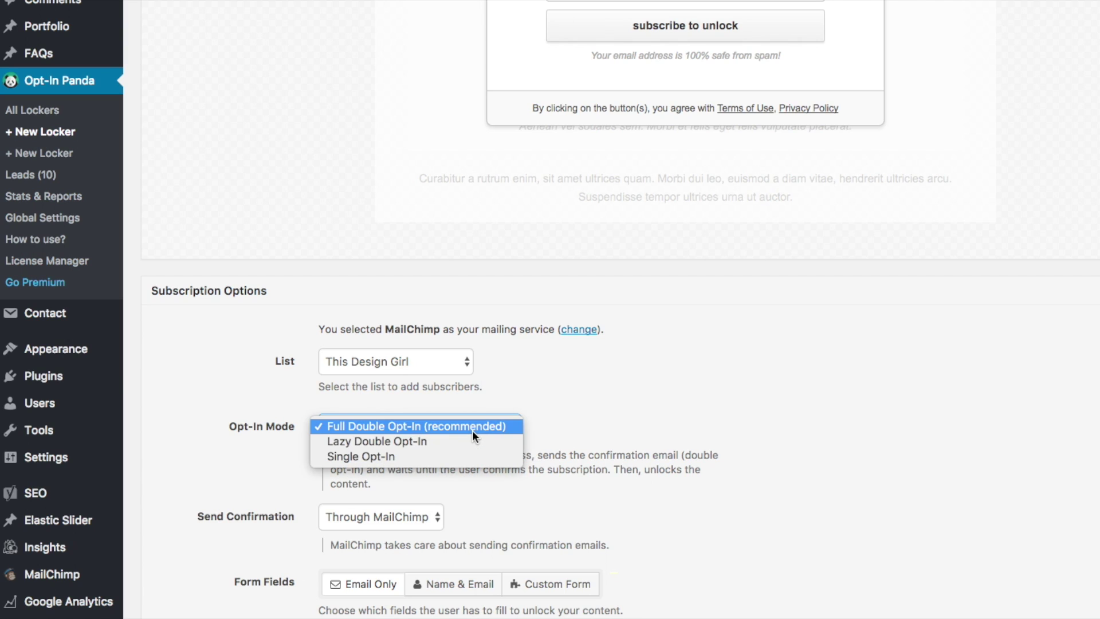
{"action": "left_click", "coordinate": [469, 441]}
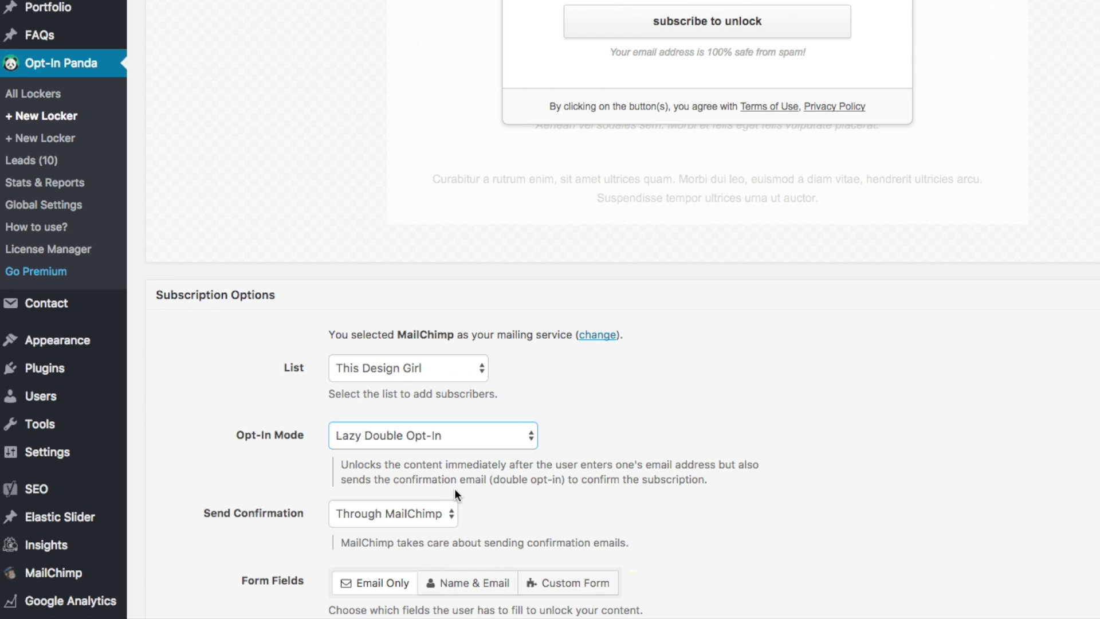
Step: Keep confirmations sent Through MailChimp and choose the Name & Email form fields
{"action": "key", "text": "Tab"}
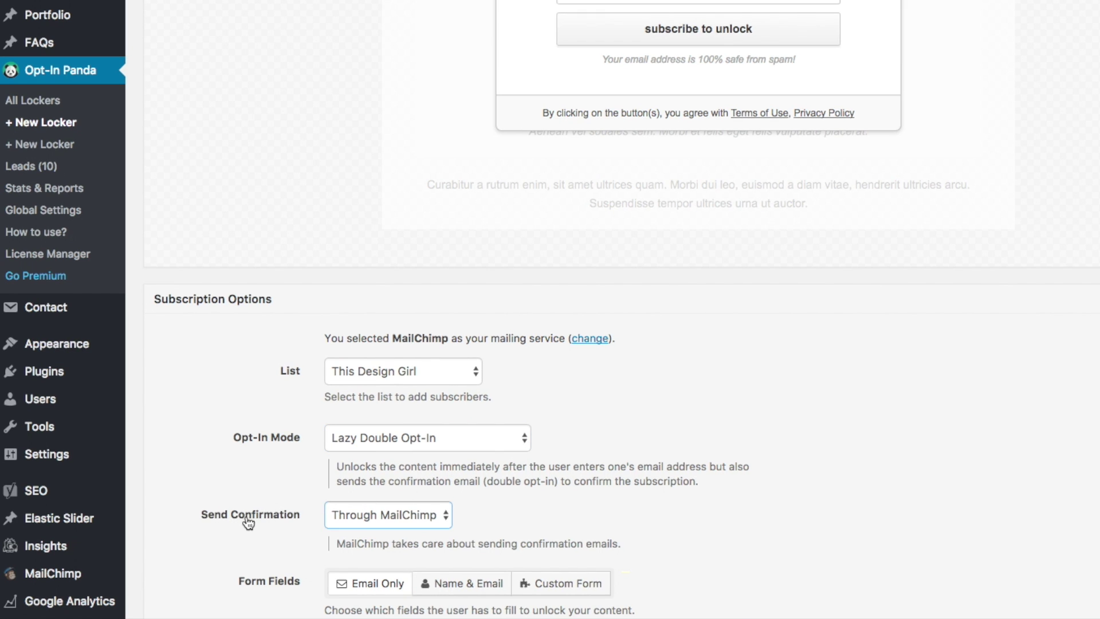
{"action": "left_click", "coordinate": [389, 515]}
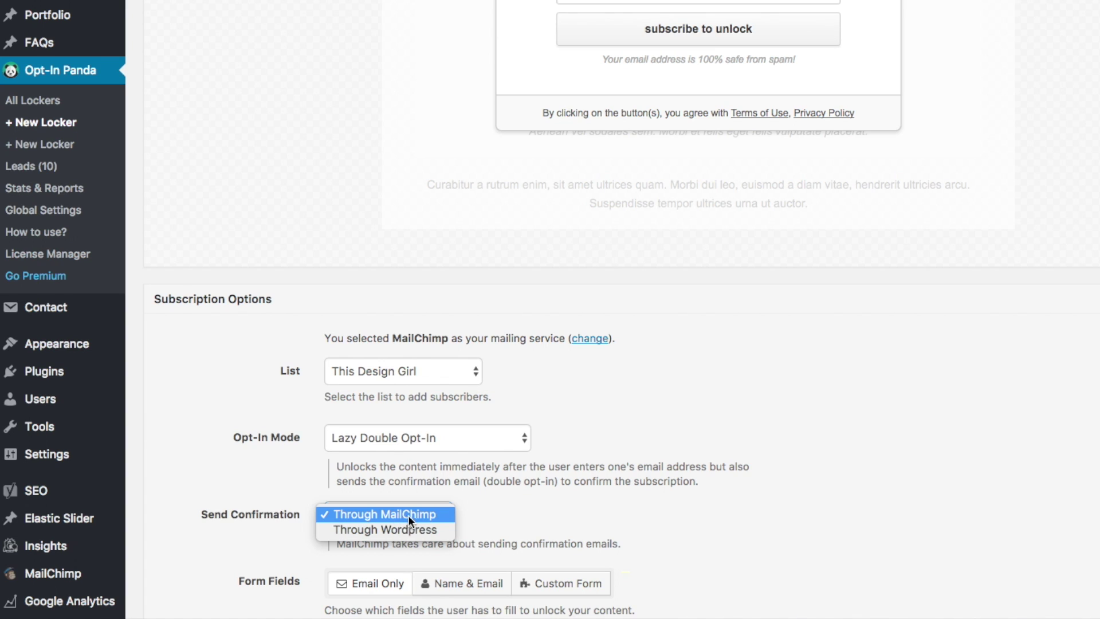
{"action": "left_click", "coordinate": [406, 514]}
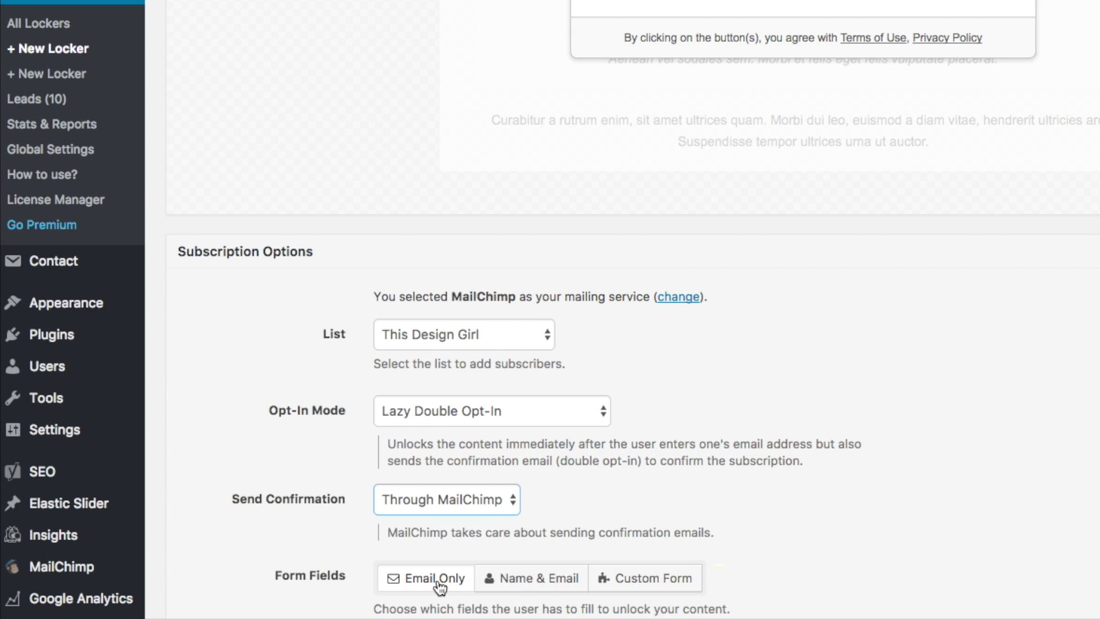
{"action": "left_click", "coordinate": [520, 579]}
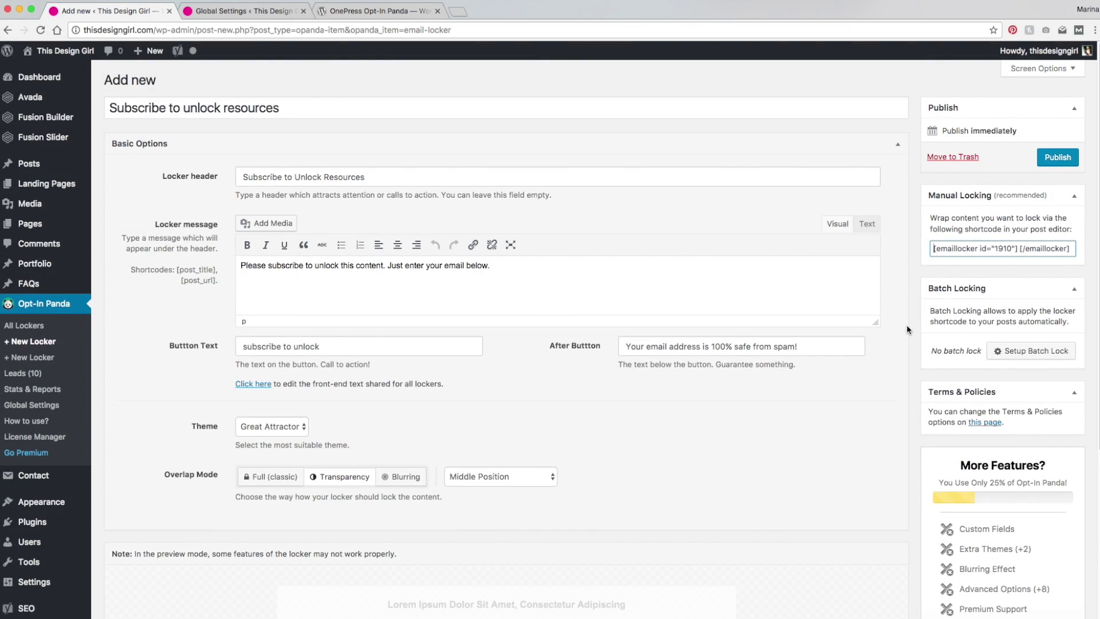
Step: Copy the locker's Manual Locking shortcode and publish the locker
{"action": "scroll", "coordinate": [910, 325], "scroll_direction": "down", "scroll_amount": 1}
{"action": "scroll", "coordinate": [913, 325], "scroll_direction": "up", "scroll_amount": 1}
{"action": "left_click_drag", "start_coordinate": [934, 249], "coordinate": [1076, 248]}
{"action": "key", "text": "ctrl+c"}
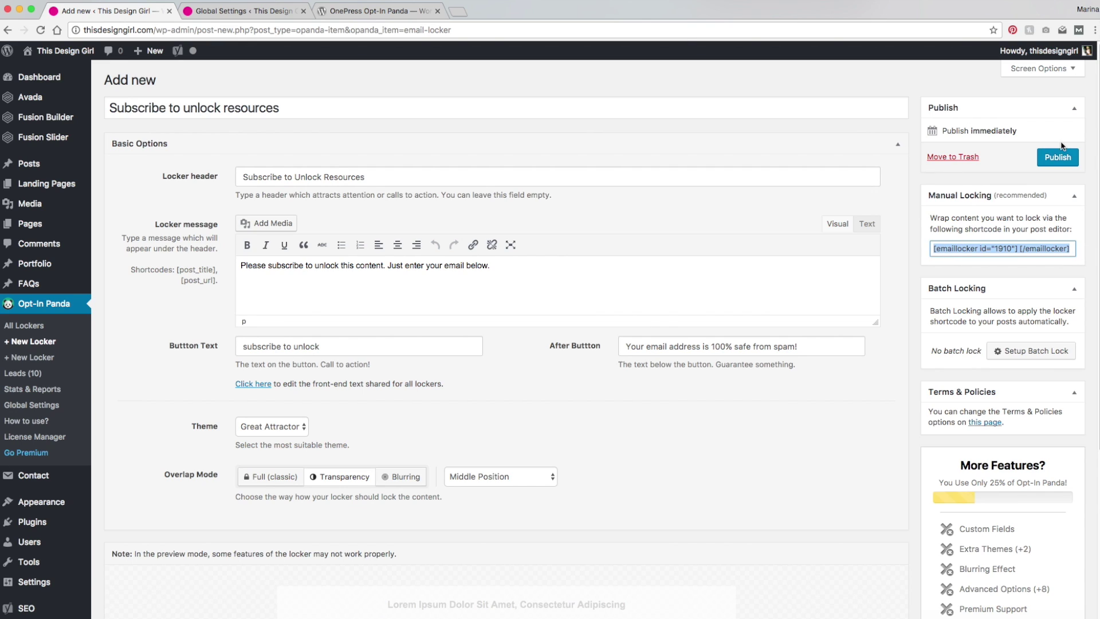
{"action": "left_click", "coordinate": [1063, 160]}
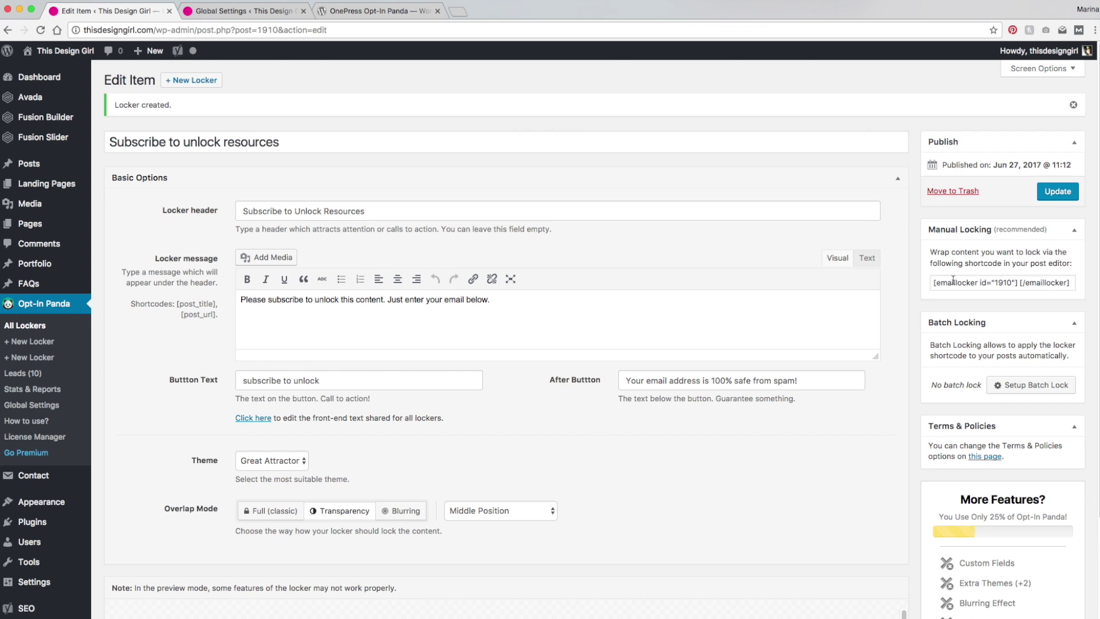
Step: Open the Resources page for editing in the Text tab
{"action": "left_click", "coordinate": [35, 229]}
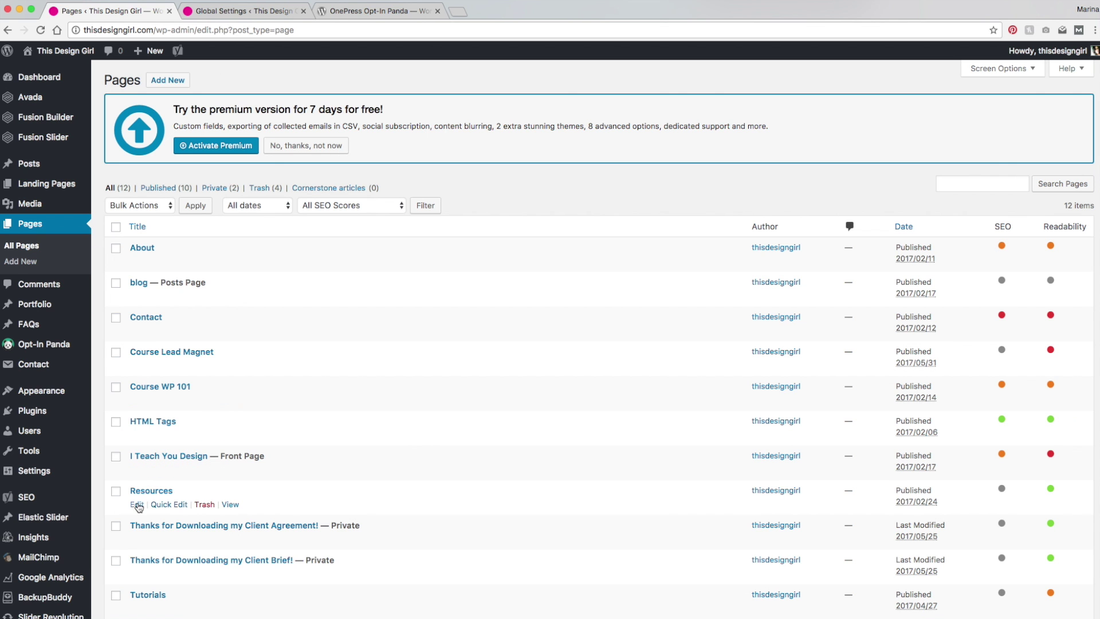
{"action": "left_click", "coordinate": [137, 505]}
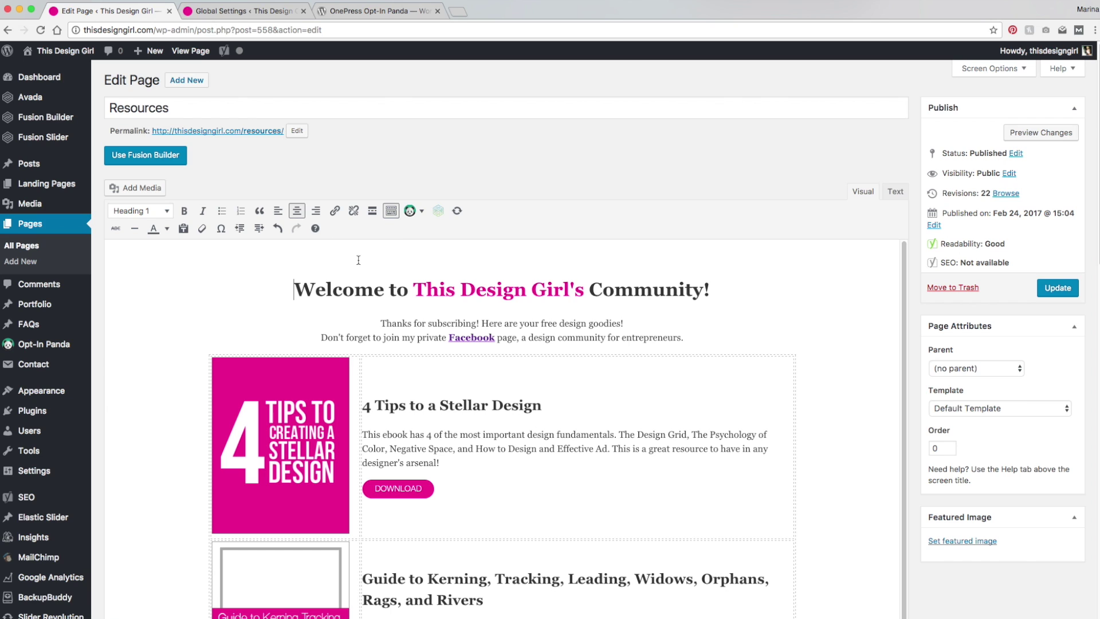
{"action": "left_click", "coordinate": [895, 191]}
Step: Paste [emaillocker id="1910"] at the top, move [/emaillocker] to the end, and update the page
{"action": "left_click", "coordinate": [150, 168]}
{"action": "key", "text": "ctrl+v"}
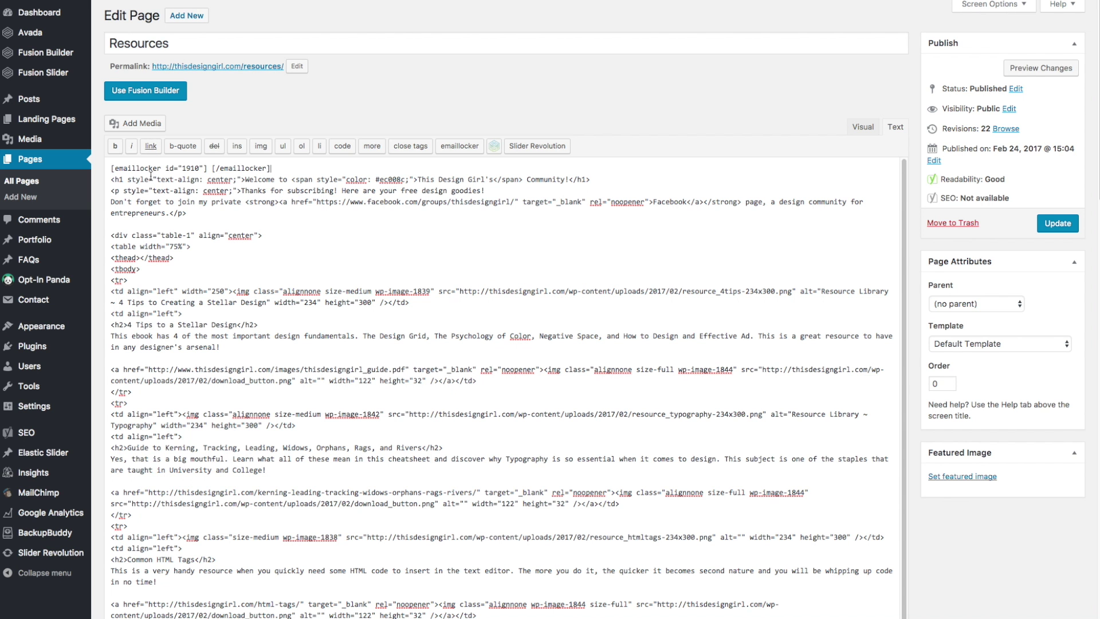
{"action": "left_click_drag", "start_coordinate": [210, 167], "coordinate": [276, 171]}
{"action": "key", "text": "ctrl+x"}
{"action": "key", "text": "ctrl+End"}
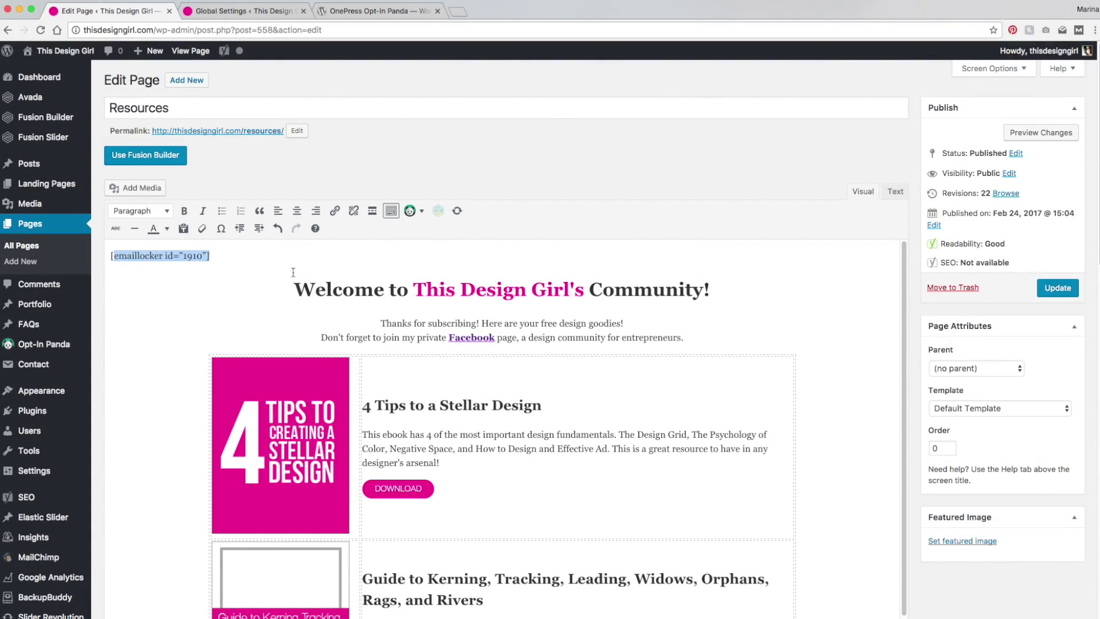
{"action": "scroll", "coordinate": [877, 578], "scroll_direction": "down", "scroll_amount": 20}
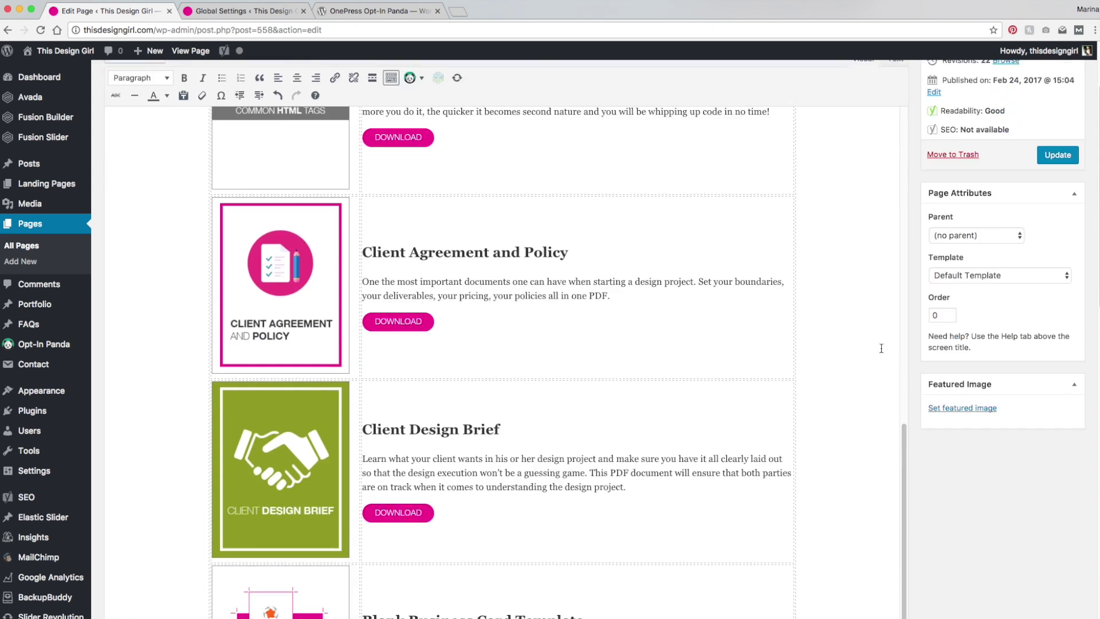
{"action": "scroll", "coordinate": [873, 222], "scroll_direction": "down", "scroll_amount": 1}
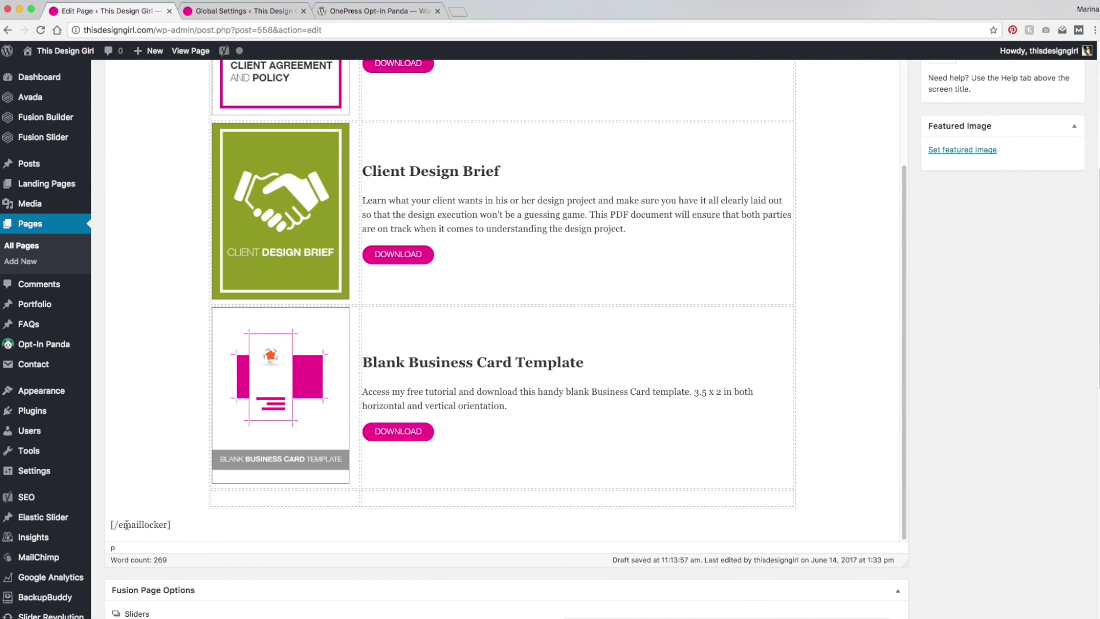
{"action": "scroll", "coordinate": [888, 379], "scroll_direction": "up", "scroll_amount": 8}
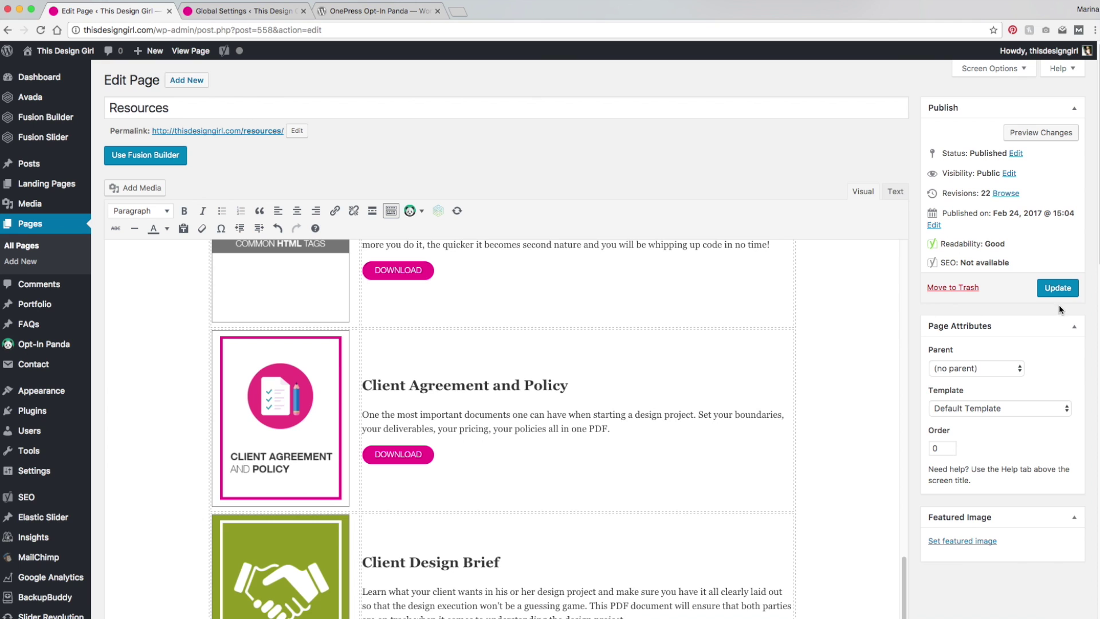
{"action": "left_click", "coordinate": [1057, 288]}
Step: Open the live Resources page in Safari and scroll through it checking for the locker
{"action": "right_click", "coordinate": [196, 51]}
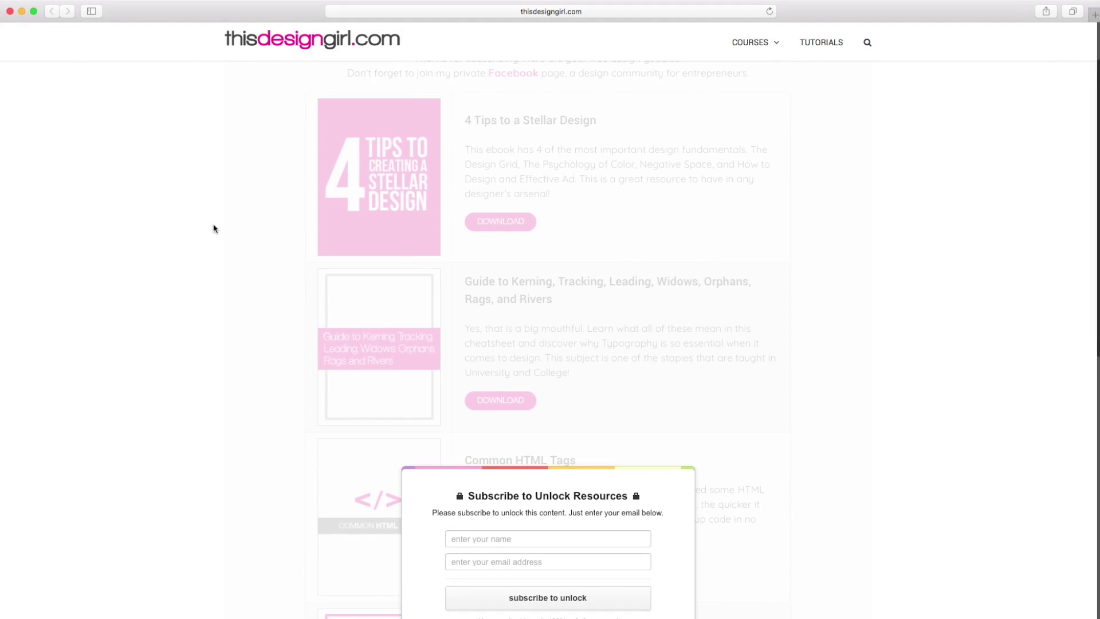
{"action": "scroll", "coordinate": [214, 228], "scroll_direction": "down", "scroll_amount": 4}
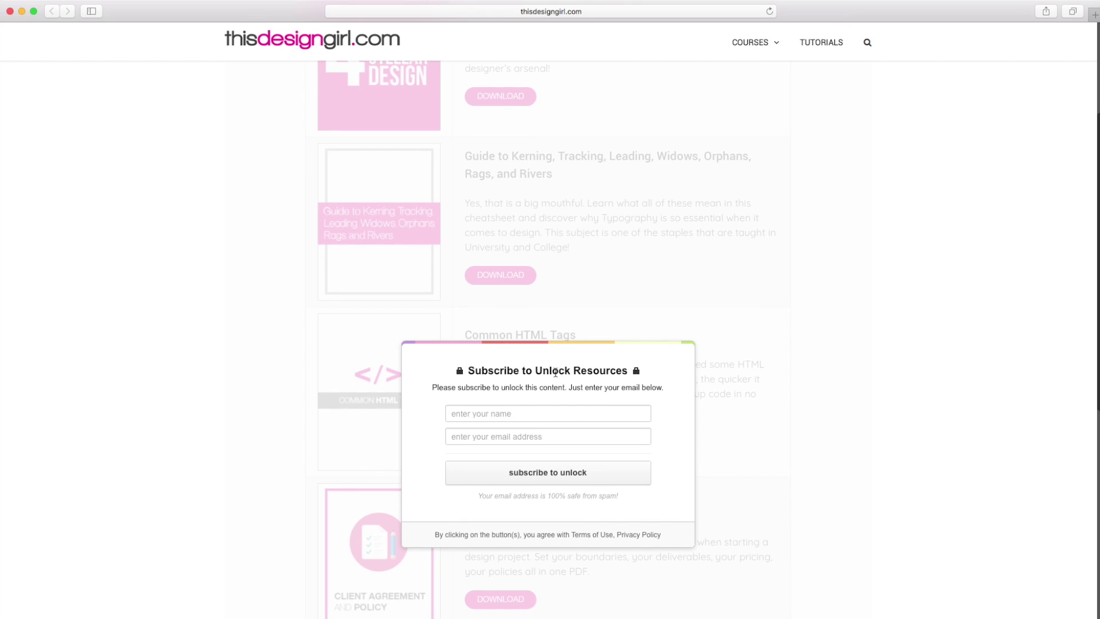
{"action": "scroll", "coordinate": [672, 252], "scroll_direction": "up", "scroll_amount": 7}
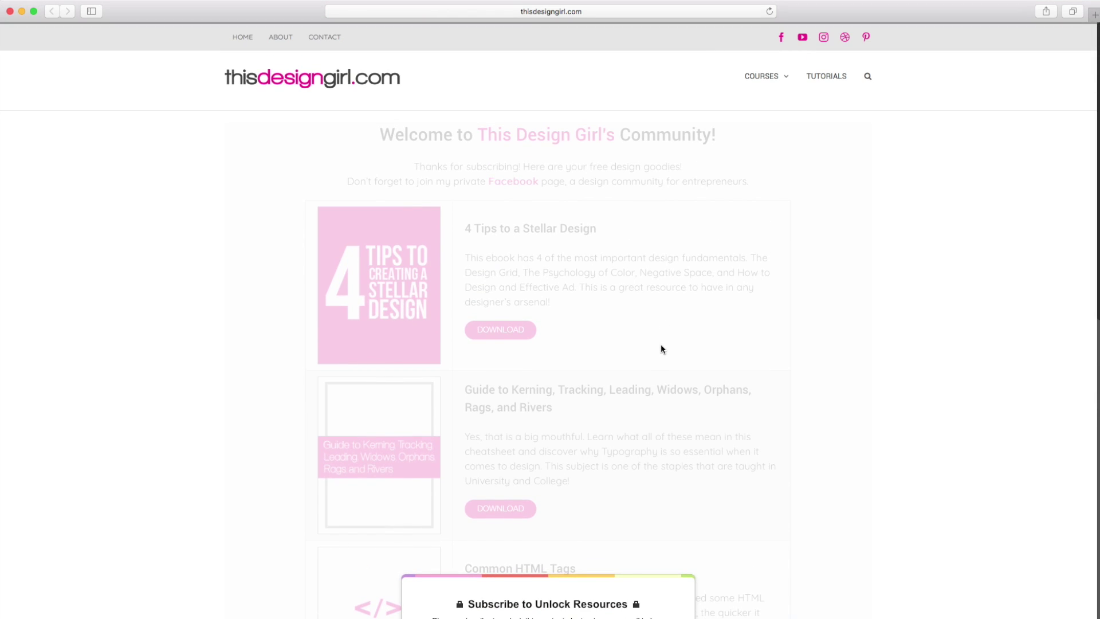
{"action": "scroll", "coordinate": [661, 349], "scroll_direction": "down", "scroll_amount": 8}
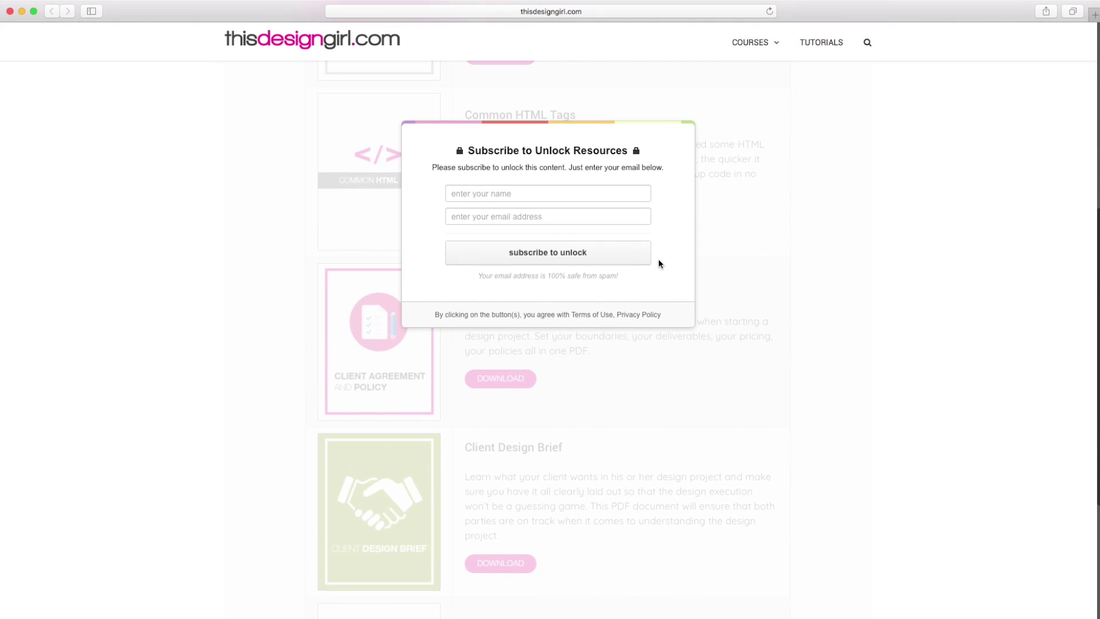
{"action": "scroll", "coordinate": [658, 259], "scroll_direction": "down", "scroll_amount": 1}
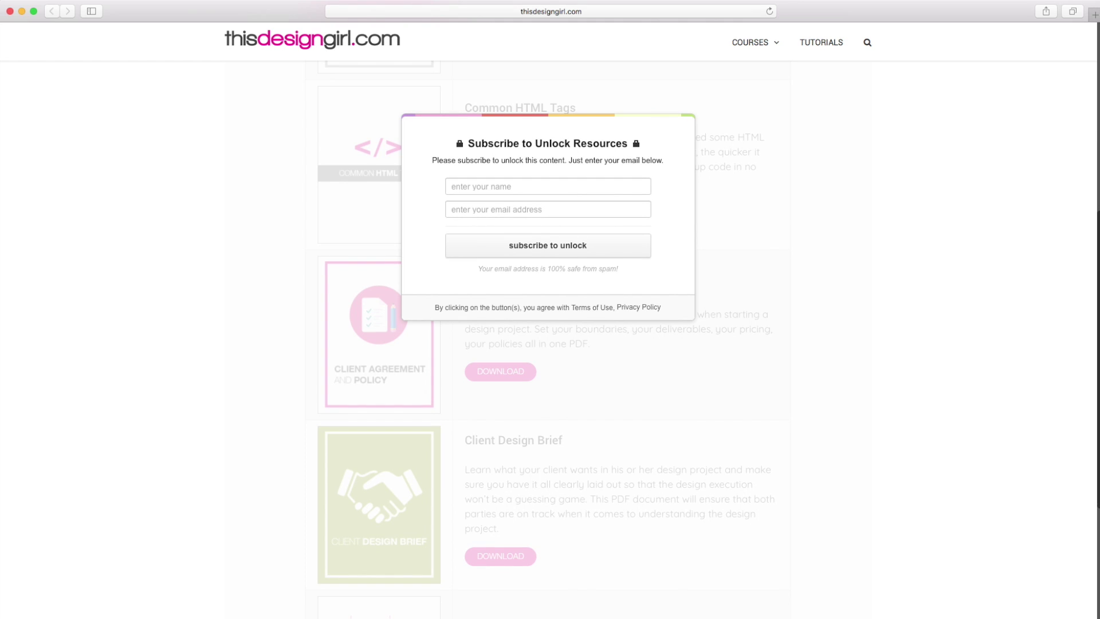
{"action": "scroll", "coordinate": [560, 420], "scroll_direction": "up", "scroll_amount": 10}
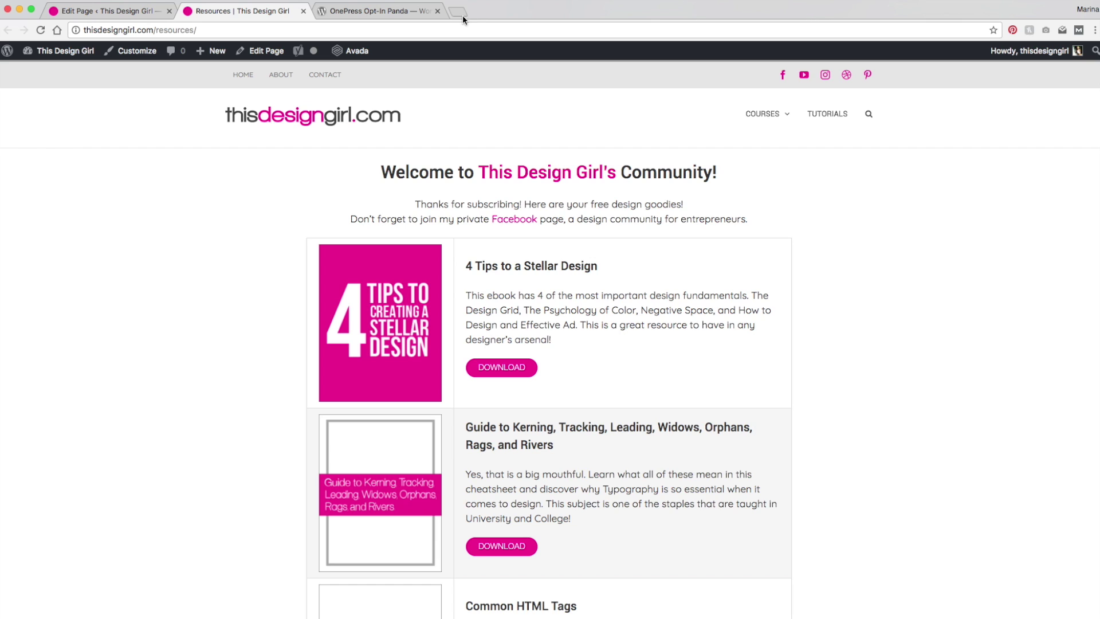
Step: Edit the locker from All Lockers, set Overlap Mode to Top Position, and update it
{"action": "left_click", "coordinate": [135, 11]}
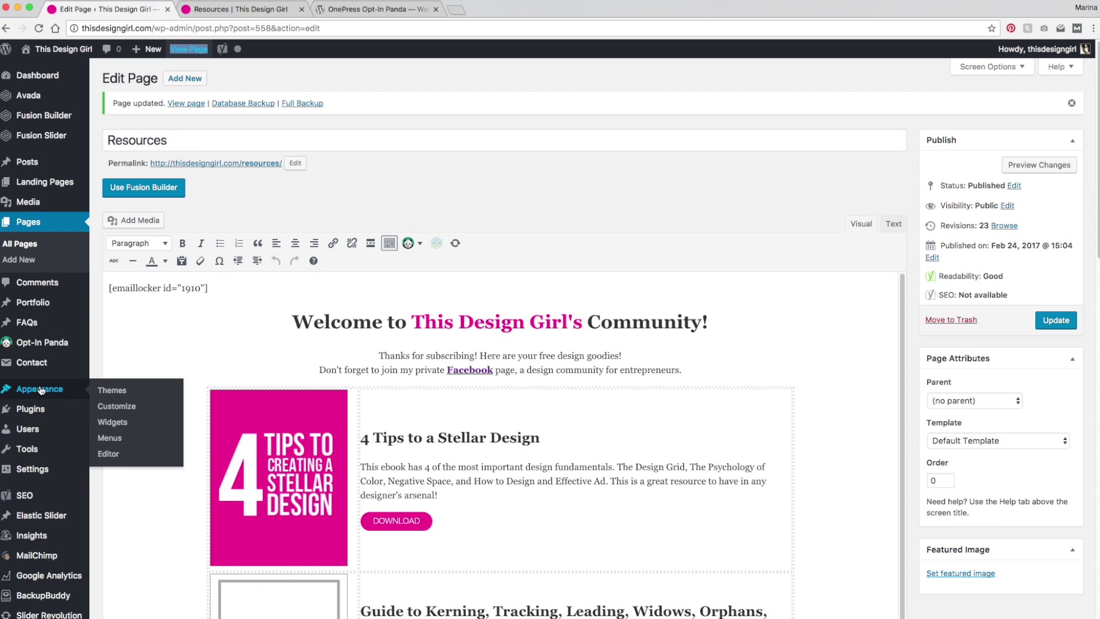
{"action": "mouse_move", "coordinate": [41, 345]}
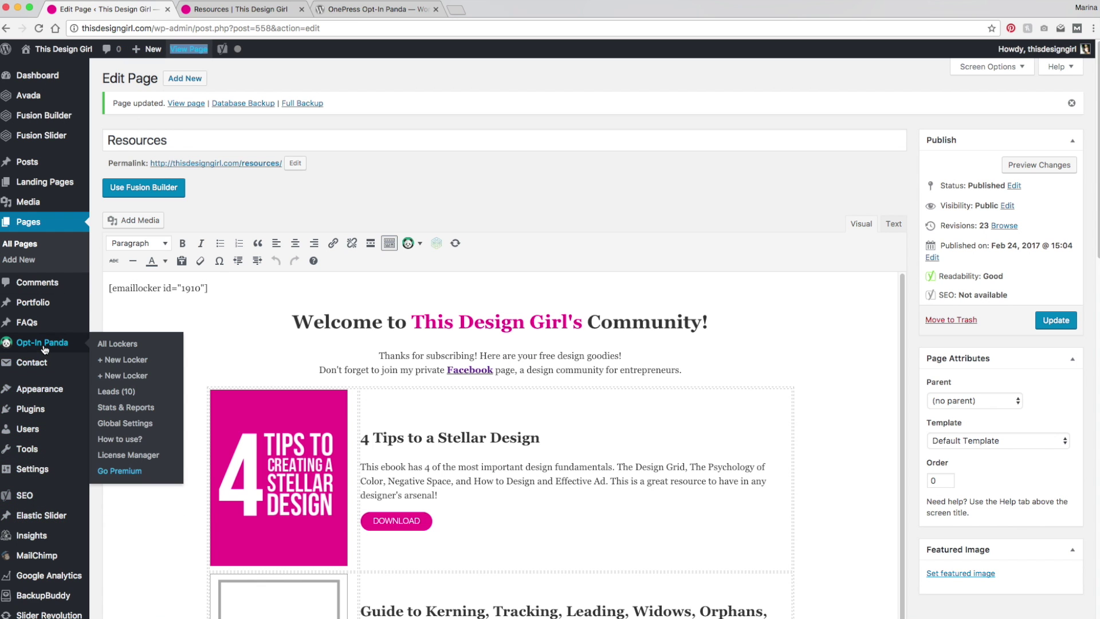
{"action": "left_click", "coordinate": [121, 347]}
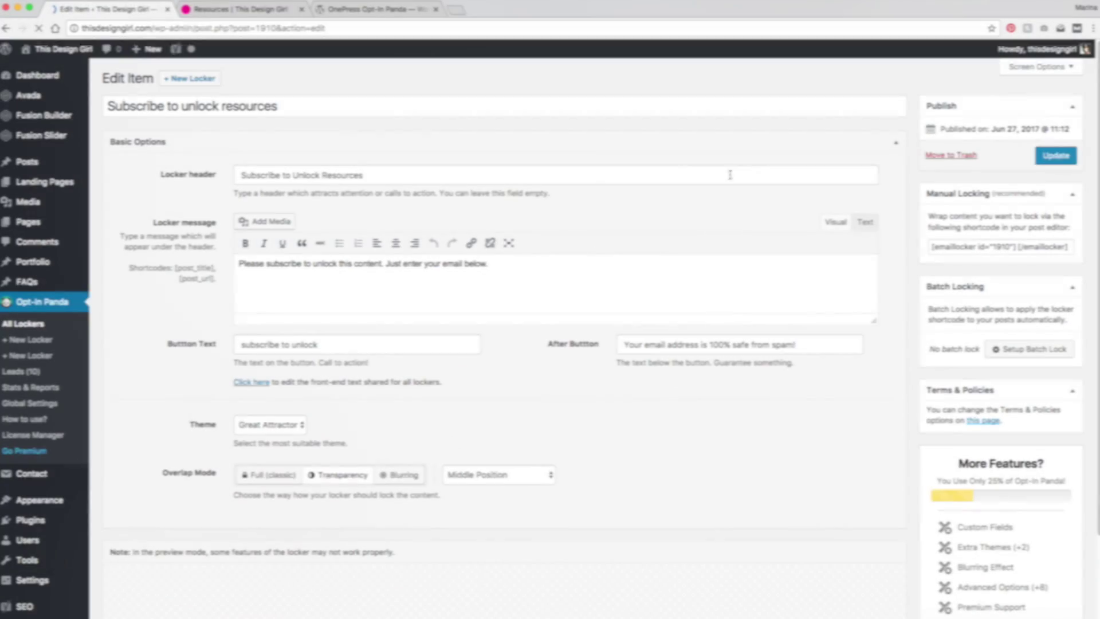
{"action": "left_click", "coordinate": [479, 480]}
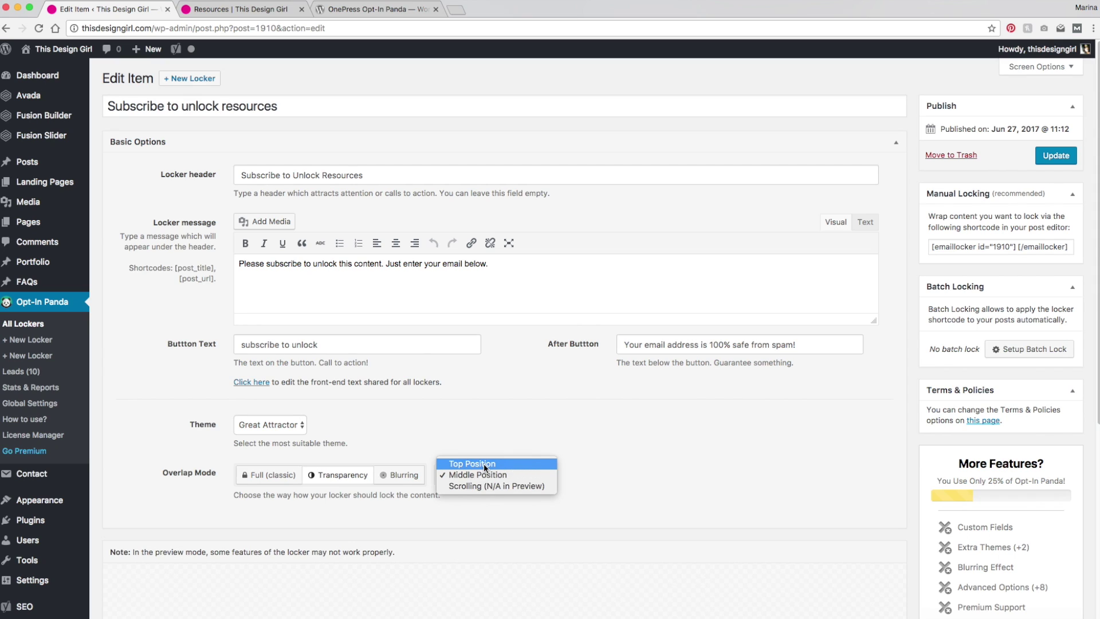
{"action": "left_click", "coordinate": [483, 463]}
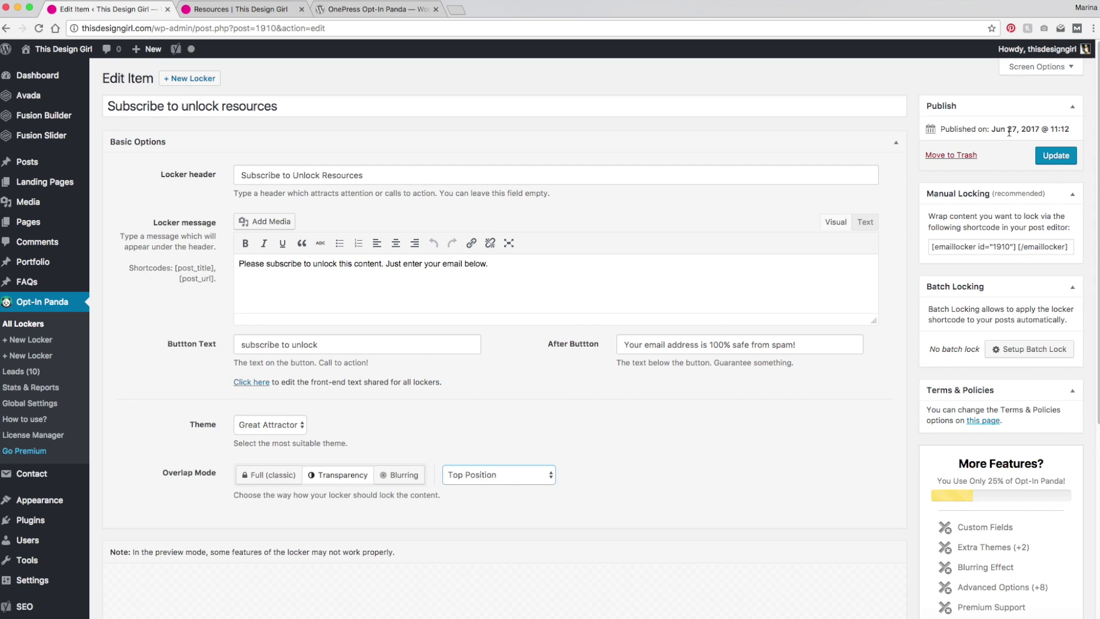
{"action": "left_click", "coordinate": [1054, 157]}
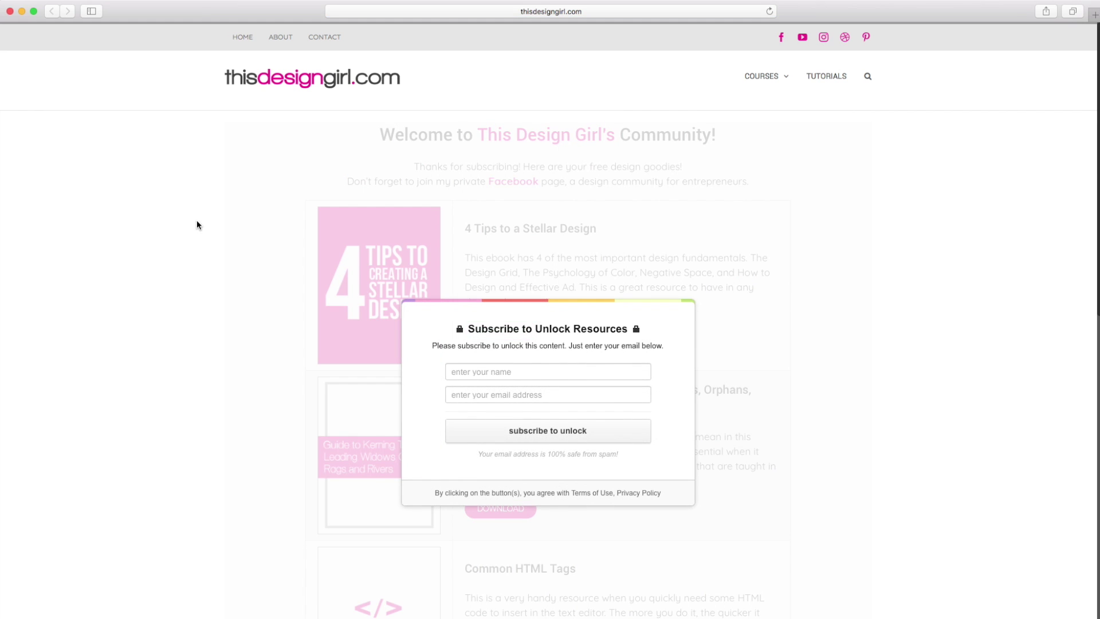
Step: Enter a test name and email address in the Subscribe to Unlock Resources locker and submit it
{"action": "scroll", "coordinate": [196, 217], "scroll_direction": "down", "scroll_amount": 1}
{"action": "scroll", "coordinate": [196, 222], "scroll_direction": "up", "scroll_amount": 1}
{"action": "scroll", "coordinate": [314, 440], "scroll_direction": "down", "scroll_amount": 5}
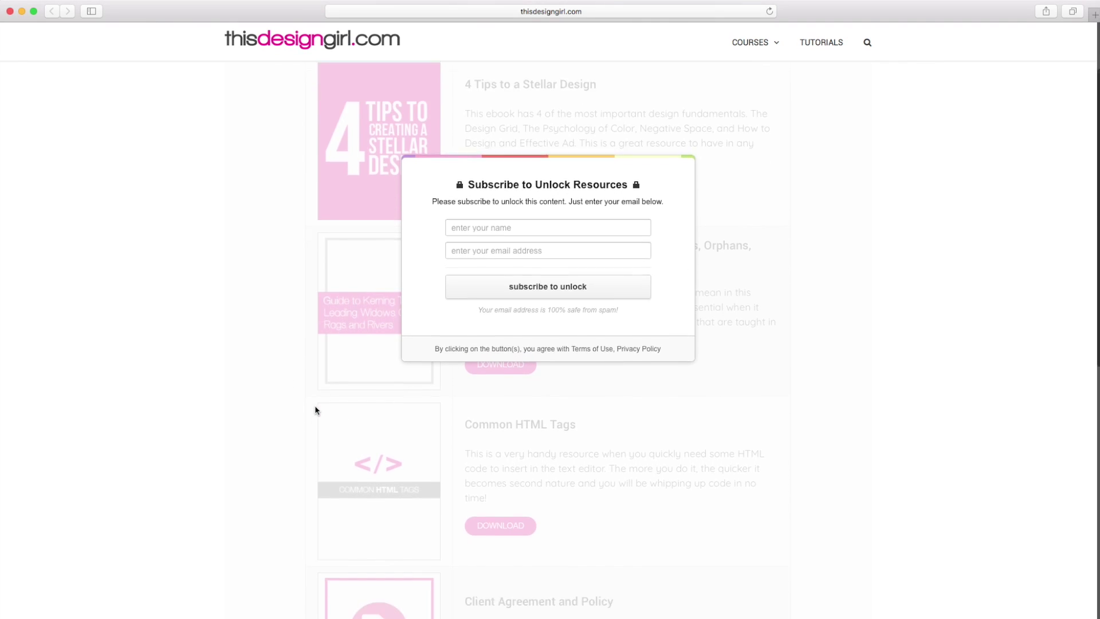
{"action": "scroll", "coordinate": [315, 401], "scroll_direction": "down", "scroll_amount": 3}
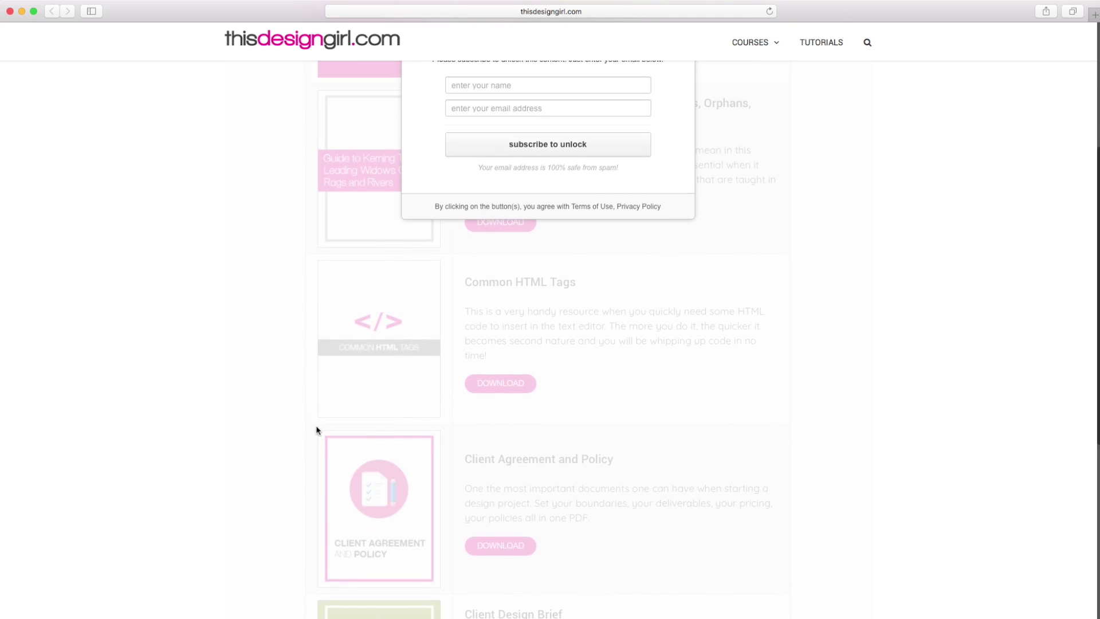
{"action": "scroll", "coordinate": [314, 430], "scroll_direction": "up", "scroll_amount": 10}
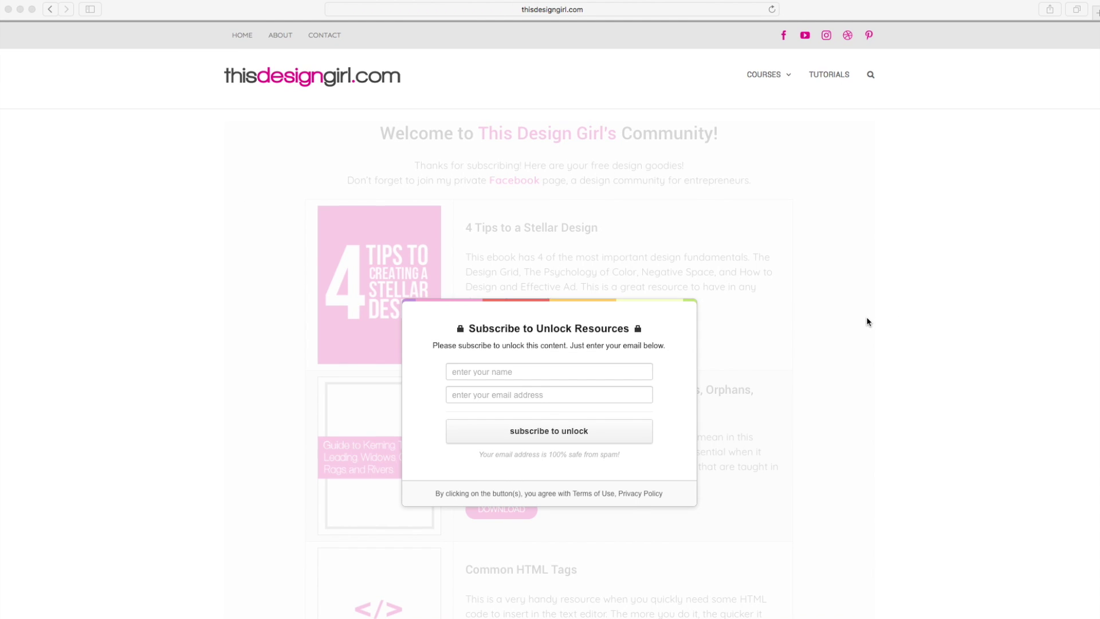
{"action": "scroll", "coordinate": [516, 322], "scroll_direction": "down", "scroll_amount": 2}
{"action": "left_click", "coordinate": [478, 319]}
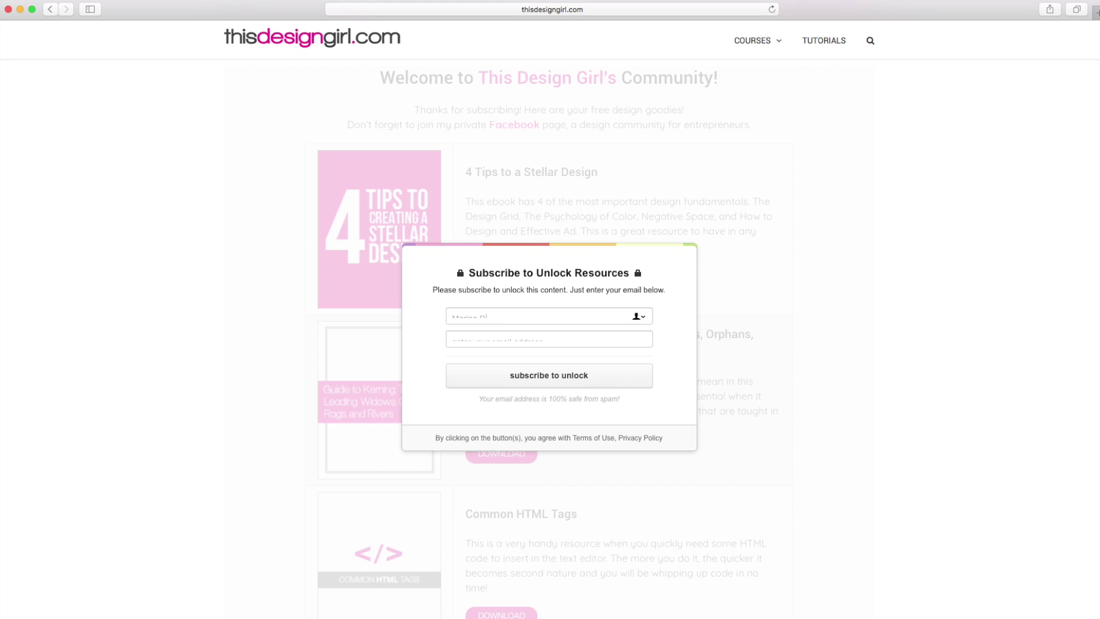
{"action": "left_click", "coordinate": [516, 339]}
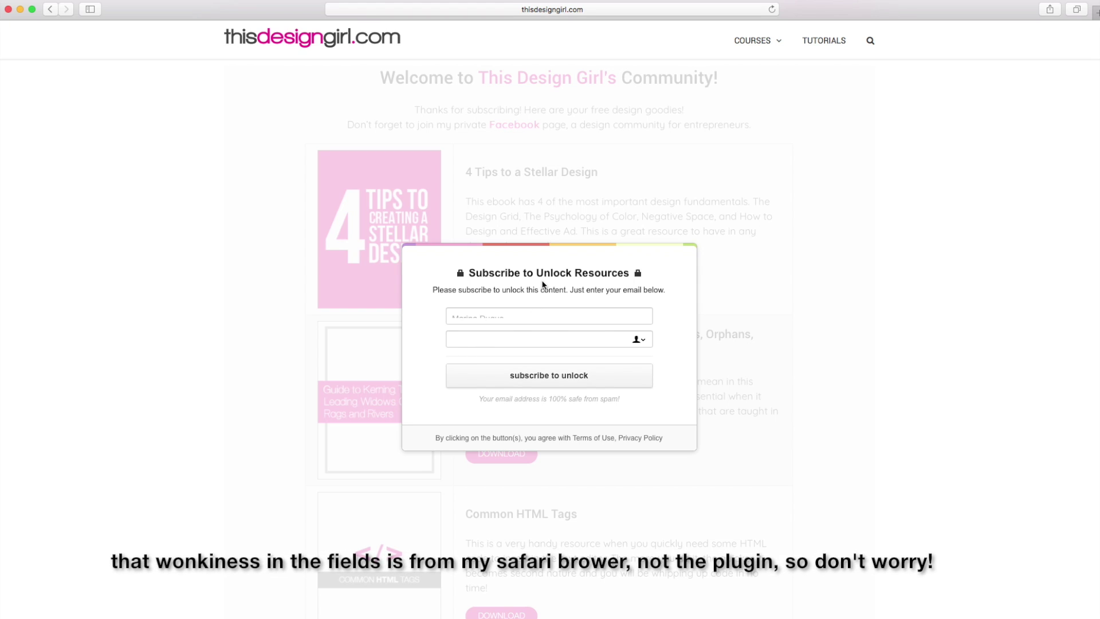
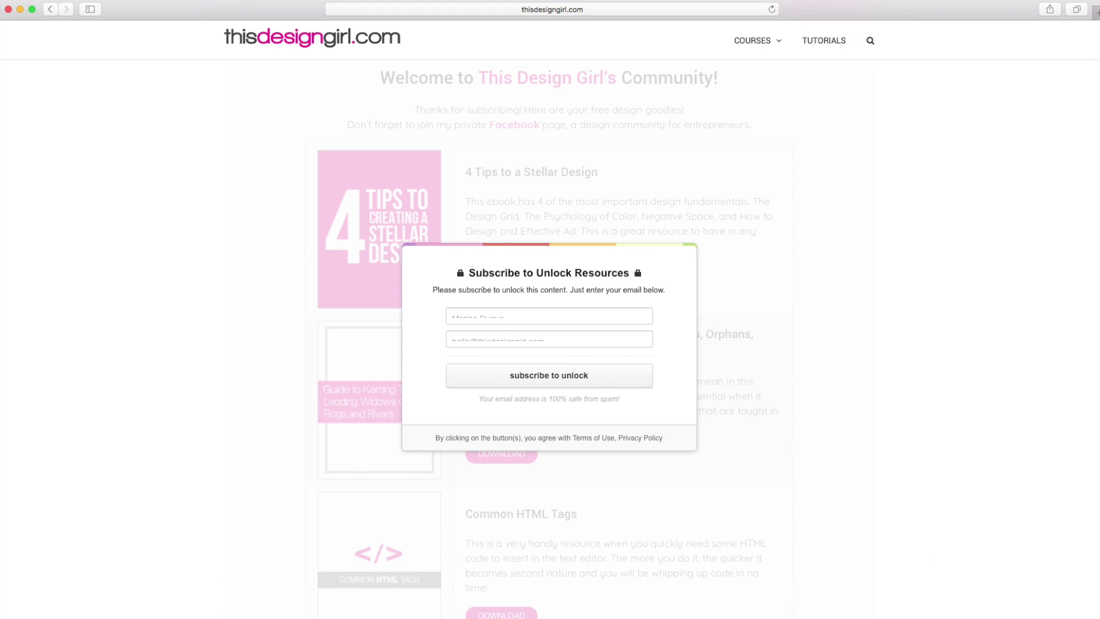
{"action": "left_click", "coordinate": [555, 379]}
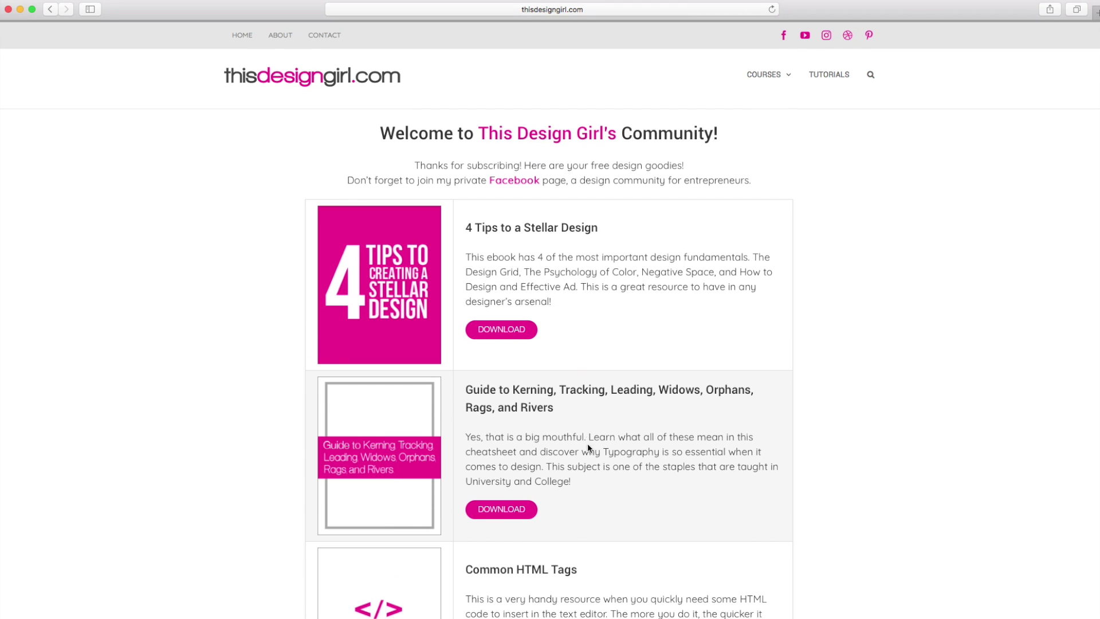
Step: Go to wp-admin and open the Opt-In Panda Leads list showing the new test subscriber
{"action": "left_click", "coordinate": [602, 10]}
{"action": "key", "text": "Right"}
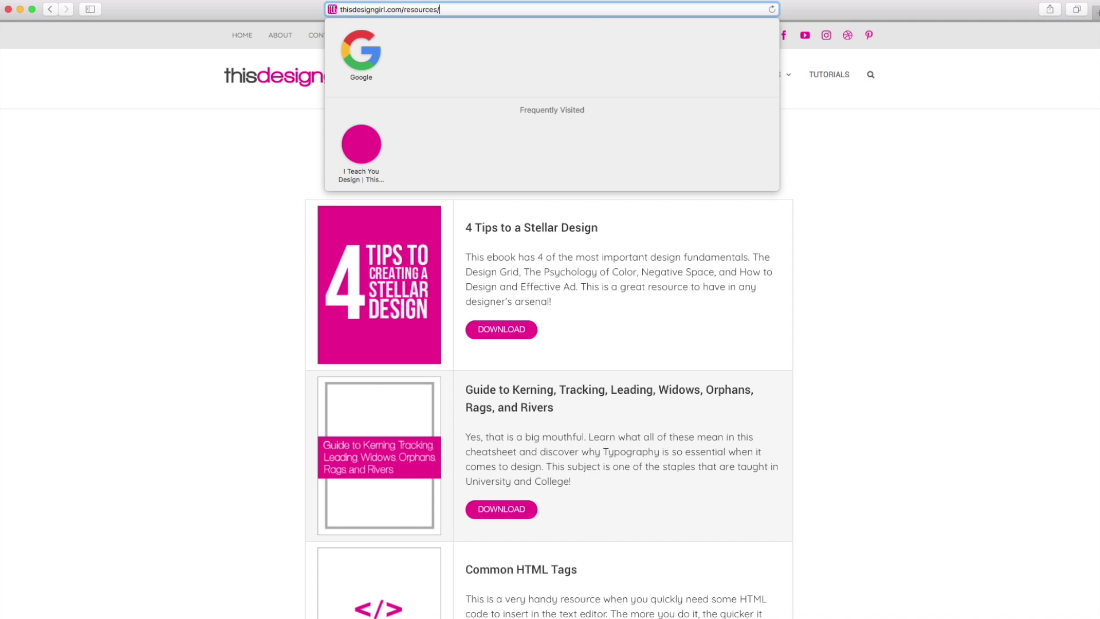
{"action": "key", "text": "BackSpace"}
{"action": "key", "text": "BackSpace"}
{"action": "key", "text": "BackSpace"}
{"action": "key", "text": "BackSpace"}
{"action": "key", "text": "BackSpace"}
{"action": "key", "text": "BackSpace"}
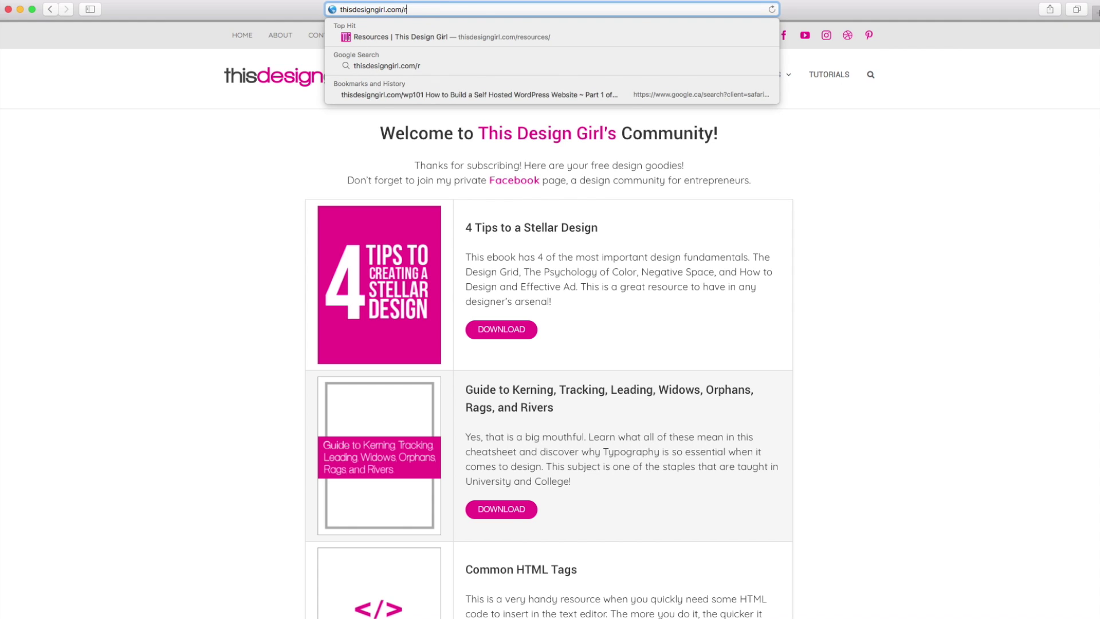
{"action": "type", "text": "w"}
{"action": "key", "text": "Return"}
{"action": "mouse_move", "coordinate": [156, 247]}
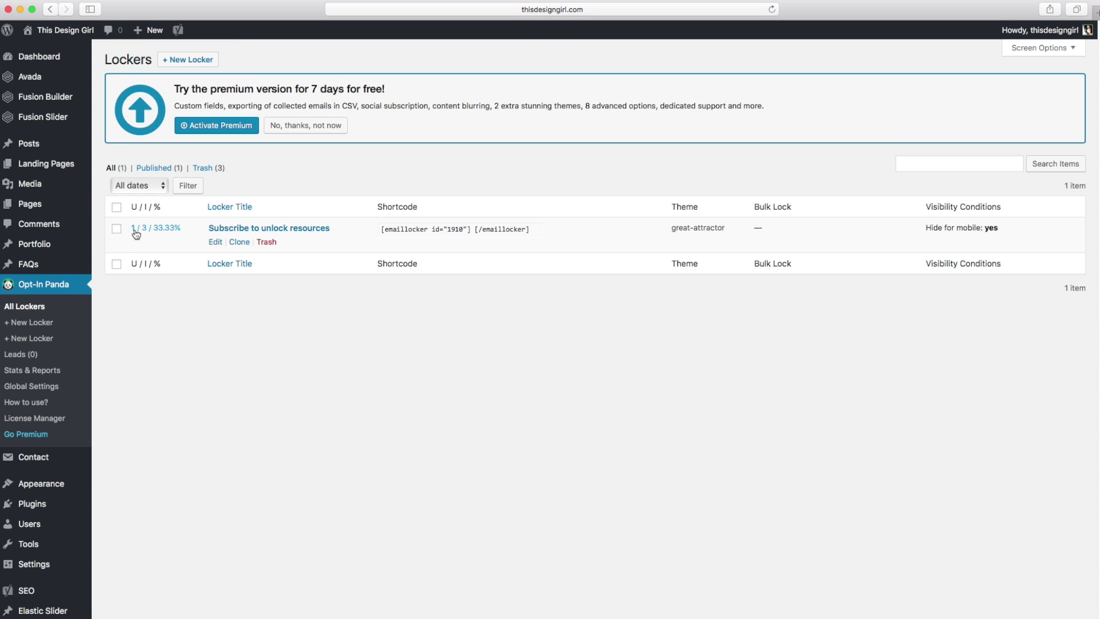
{"action": "left_click", "coordinate": [35, 355]}
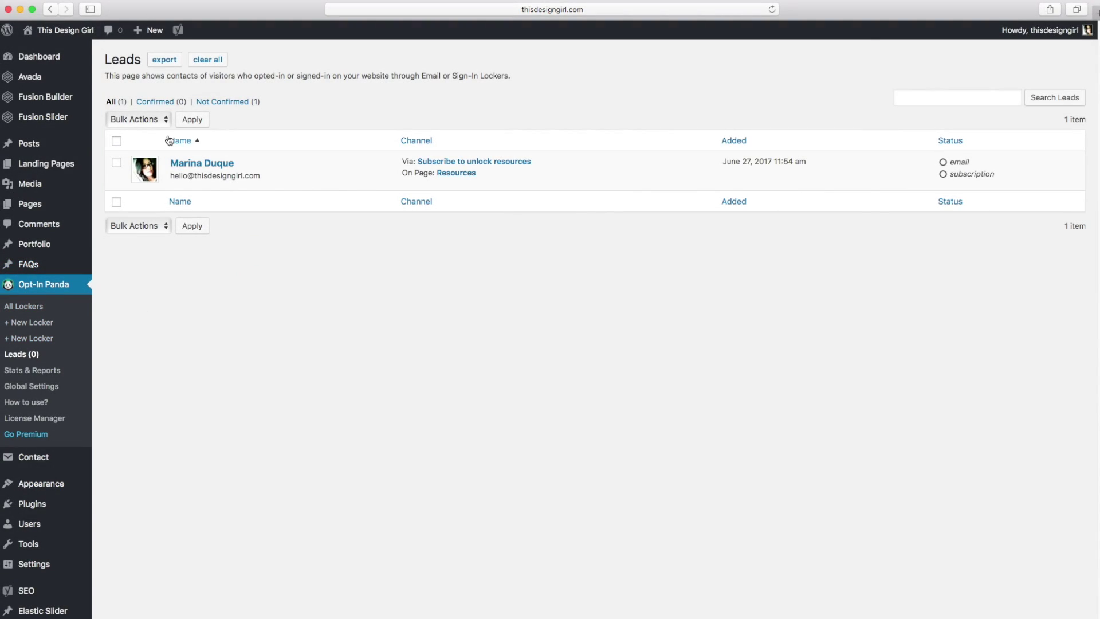